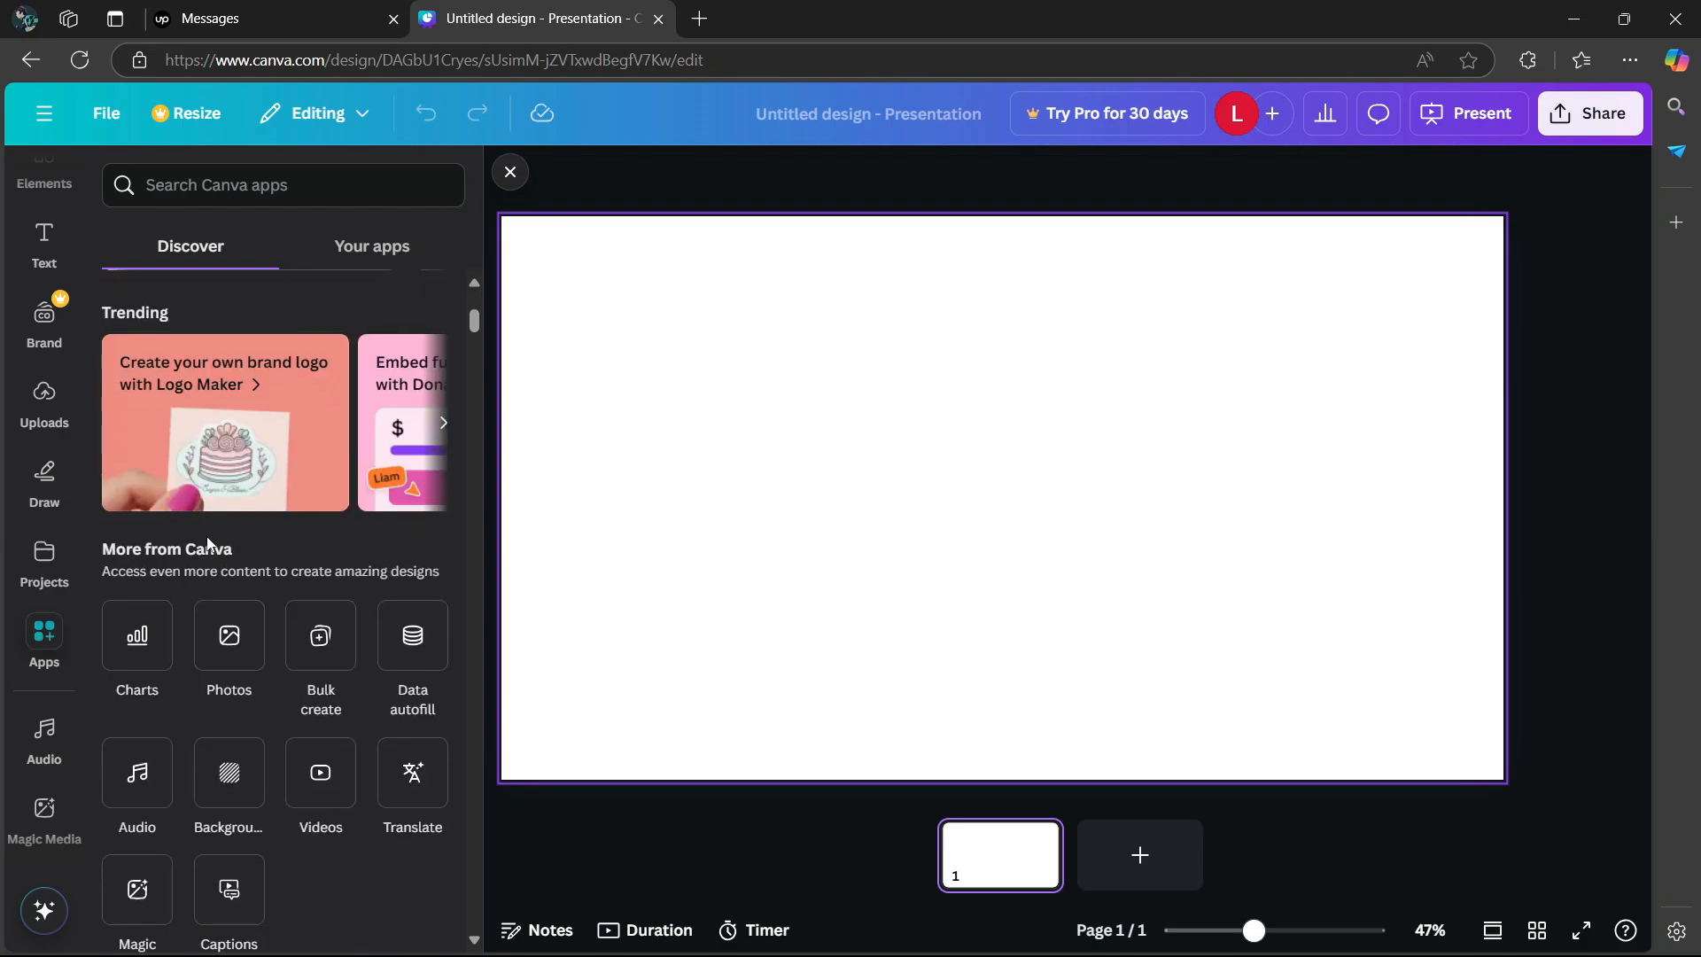
Step: Open the Mockups app and add the 7-second laptop video mockup to the blank page
{"action": "scroll", "coordinate": [205, 531], "scroll_direction": "up", "scroll_amount": 4}
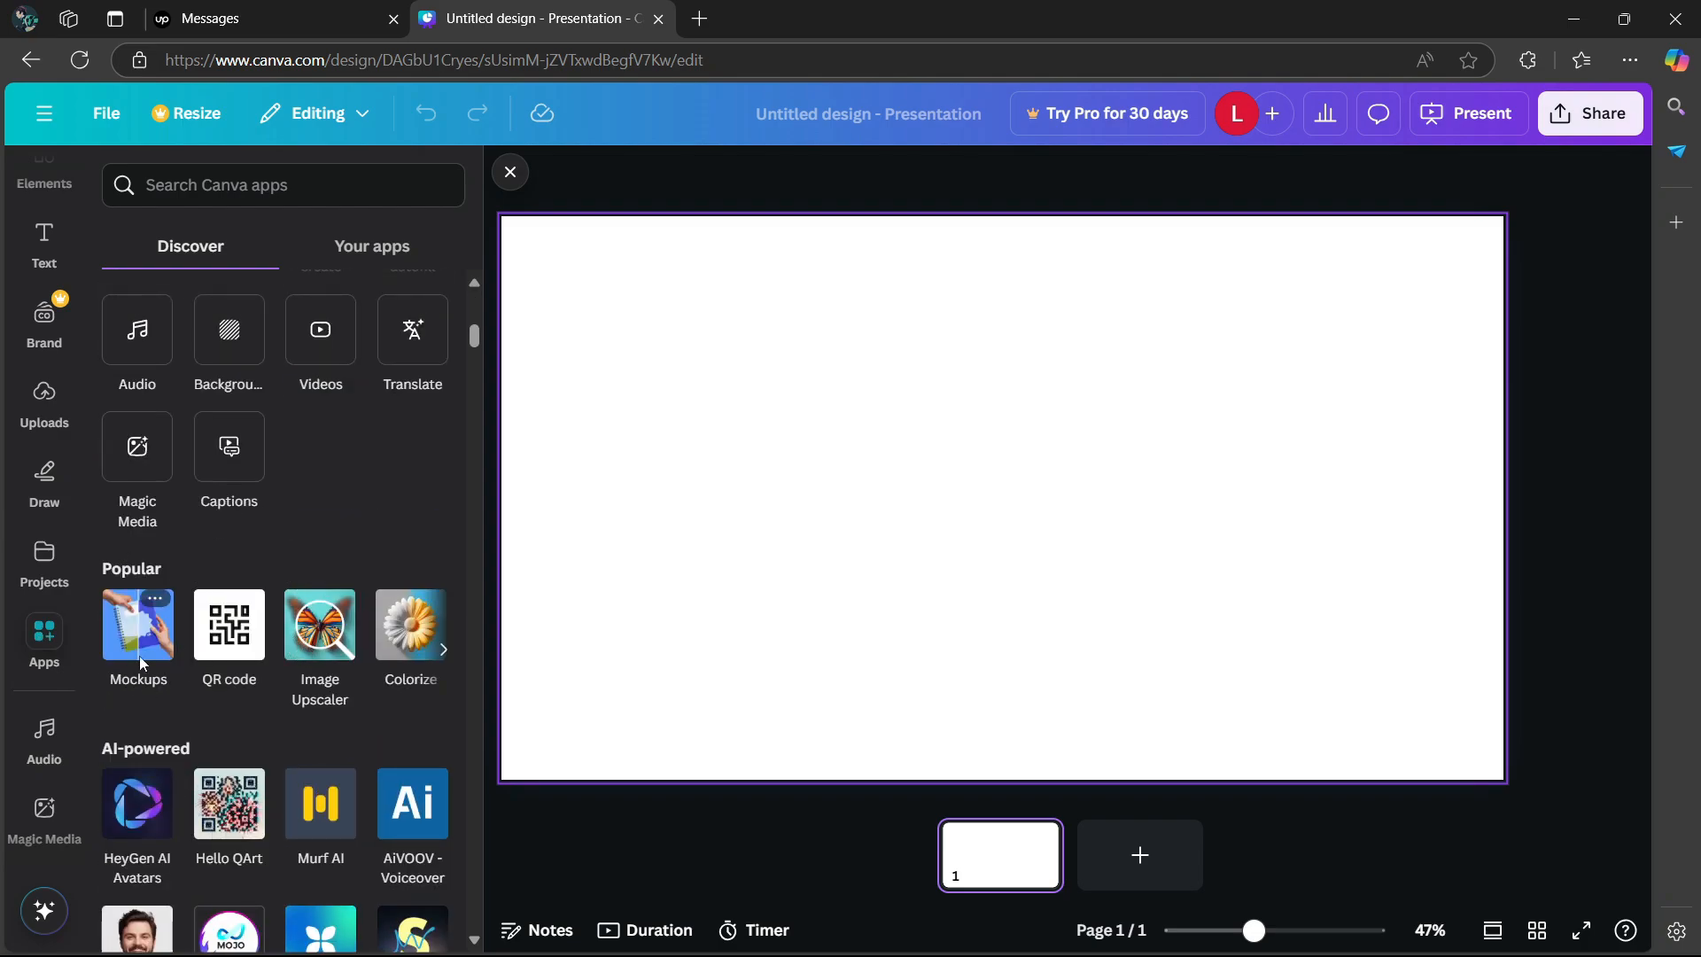
{"action": "left_click", "coordinate": [136, 629]}
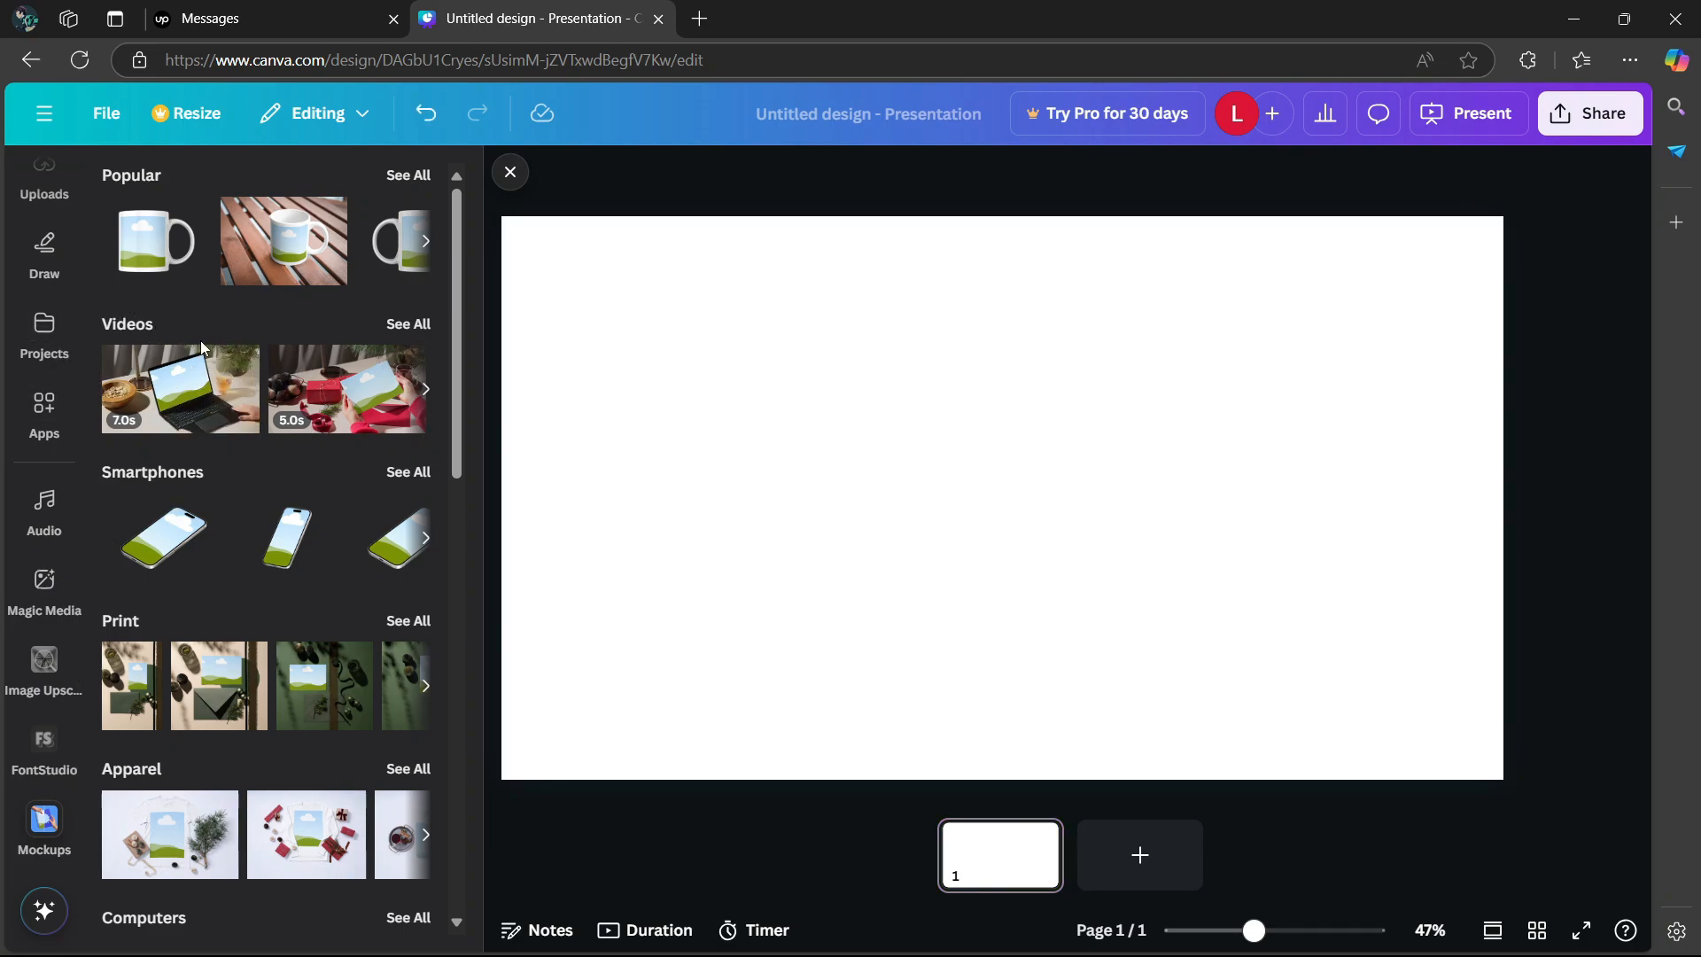
{"action": "left_click", "coordinate": [239, 398]}
{"action": "left_click_drag", "start_coordinate": [1167, 470], "coordinate": [1134, 488]}
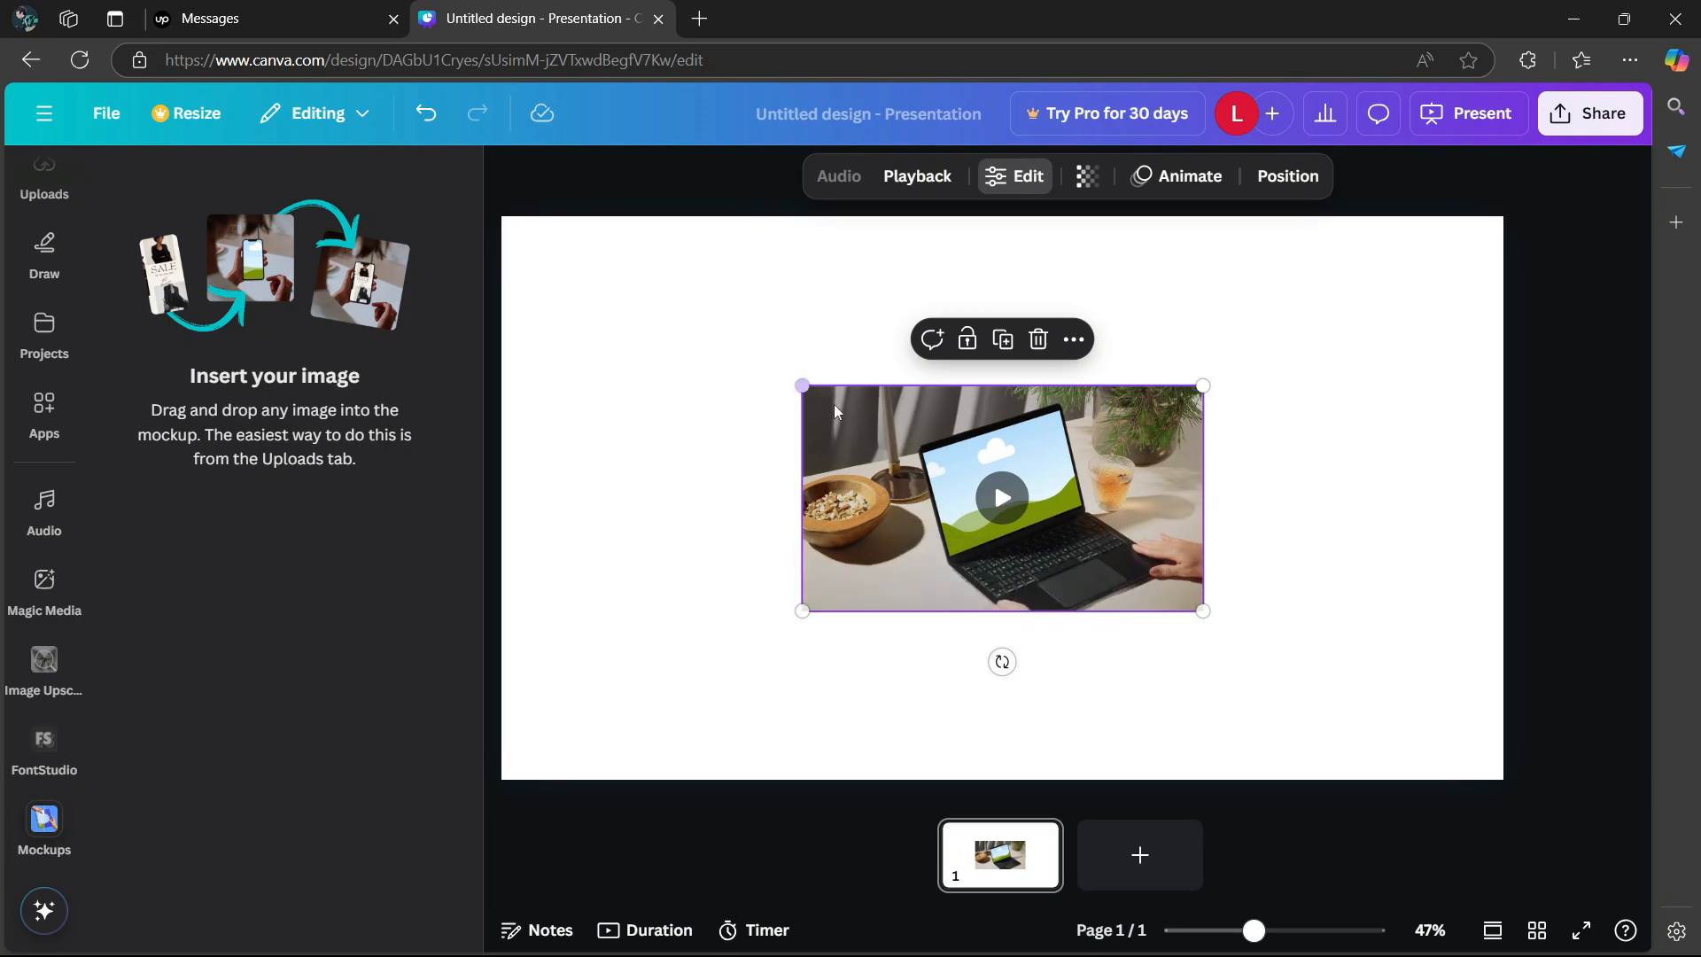
Step: Enlarge the laptop mockup from opposite corners until it covers the whole page, and play the video
{"action": "left_click_drag", "start_coordinate": [803, 387], "coordinate": [503, 226]}
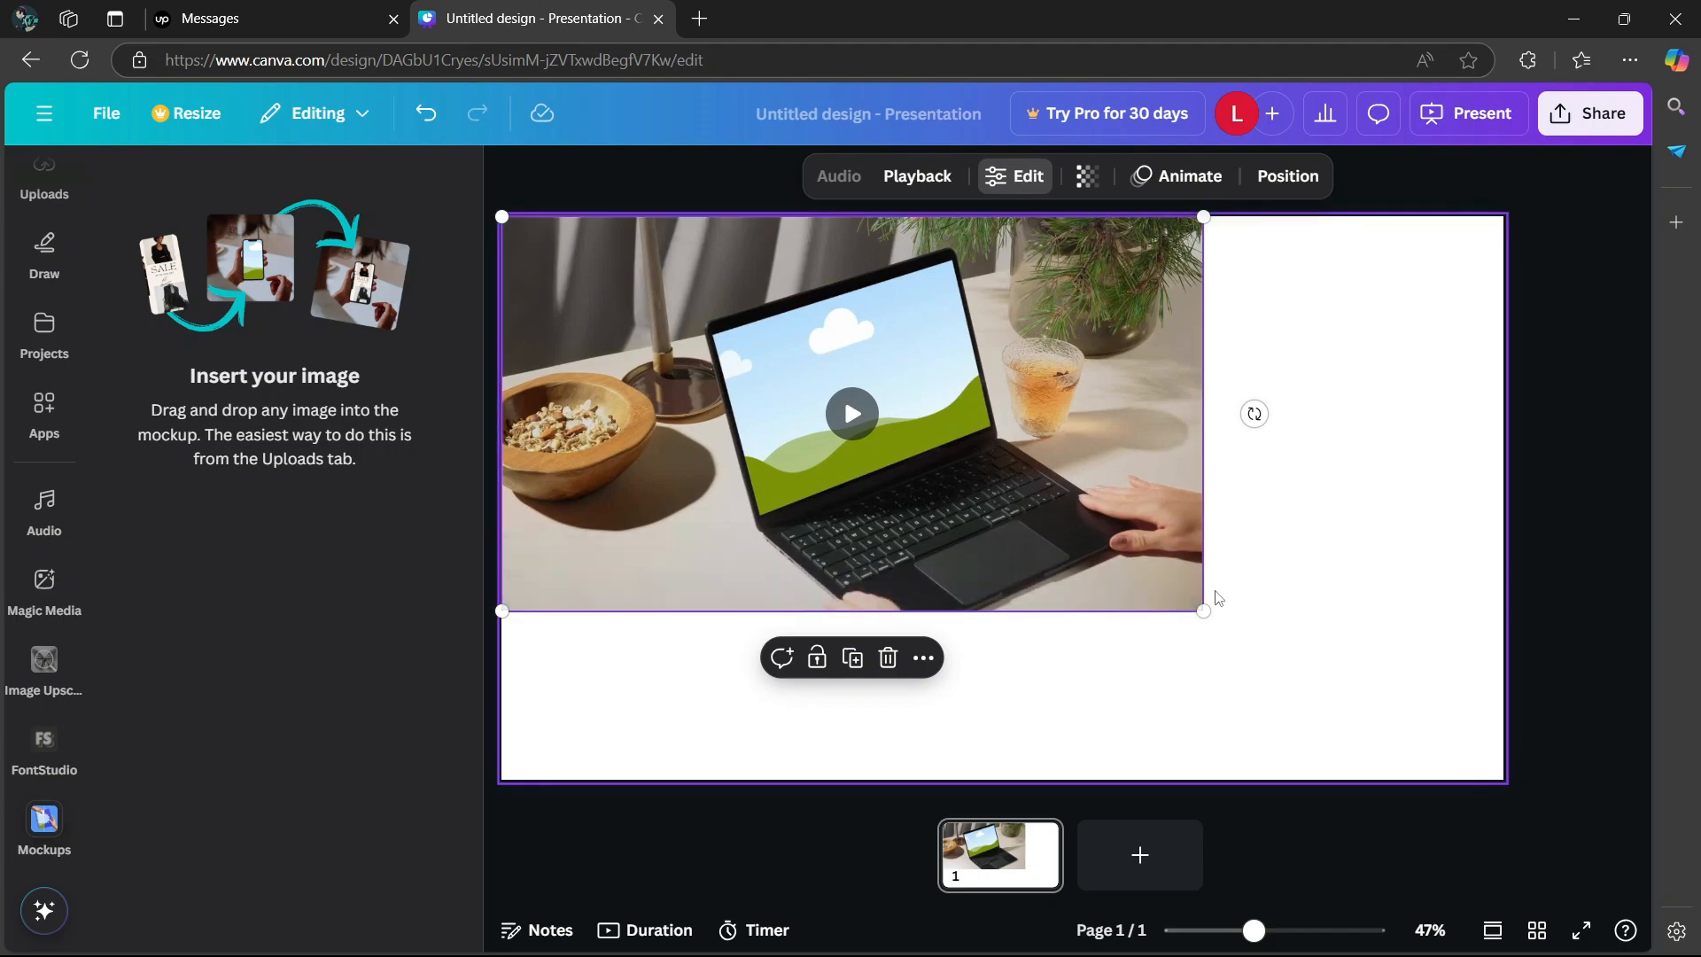
{"action": "left_click_drag", "start_coordinate": [1203, 610], "coordinate": [1478, 820]}
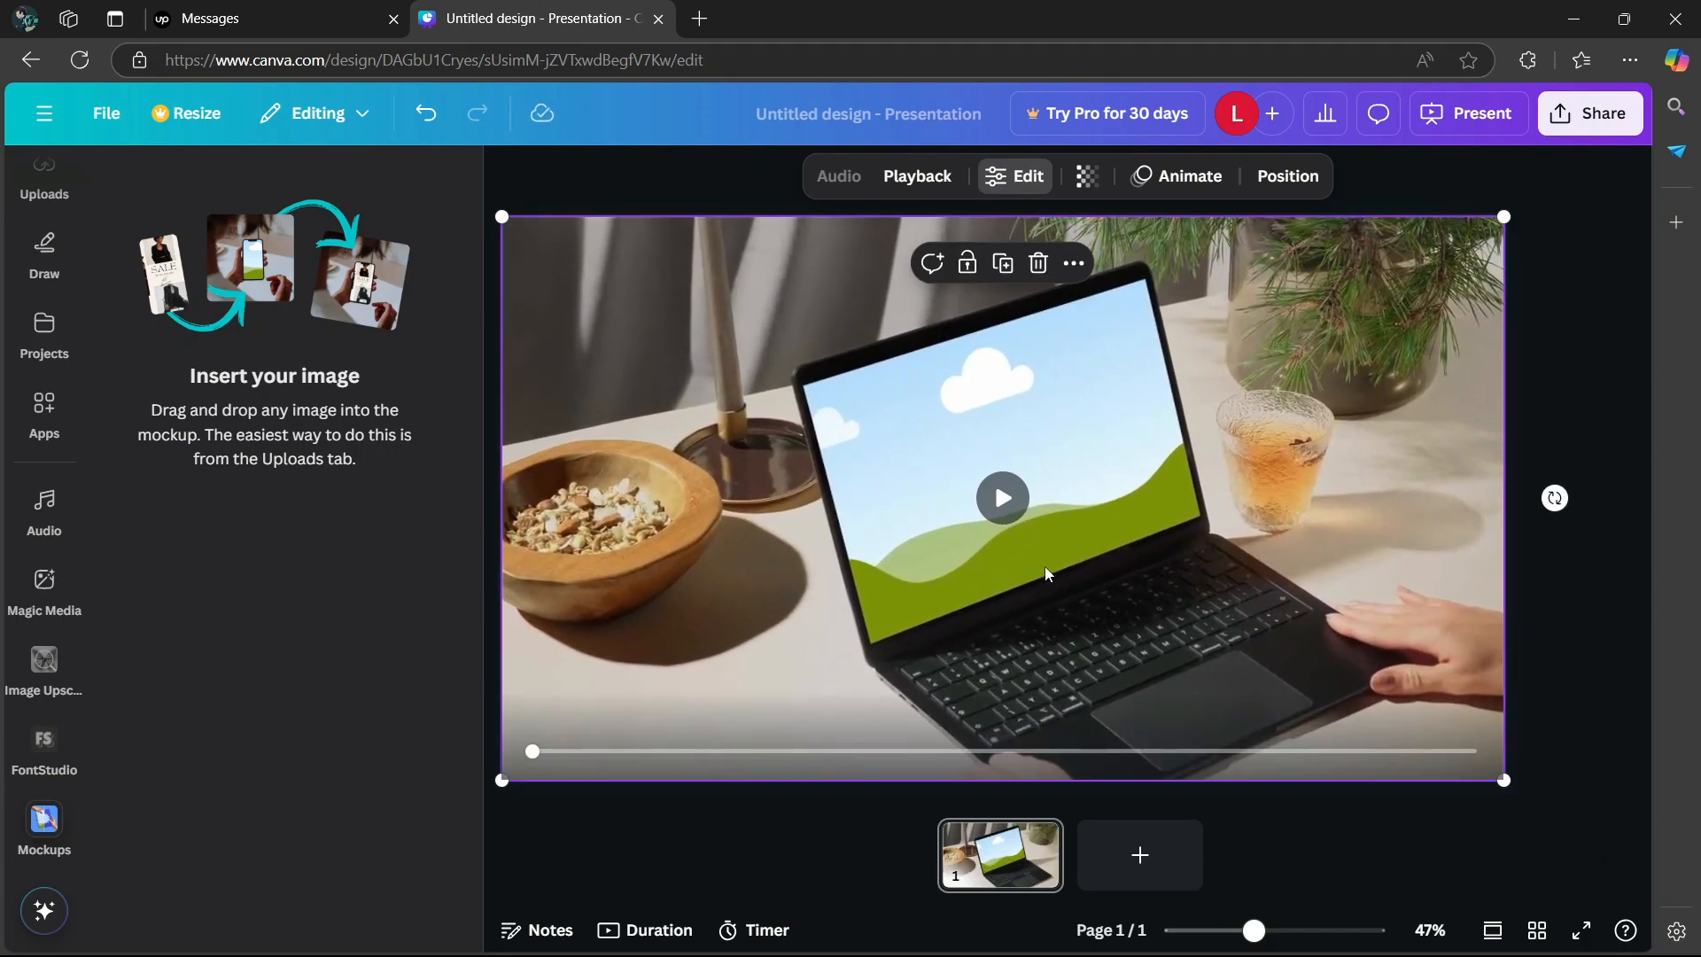
{"action": "left_click", "coordinate": [1019, 517]}
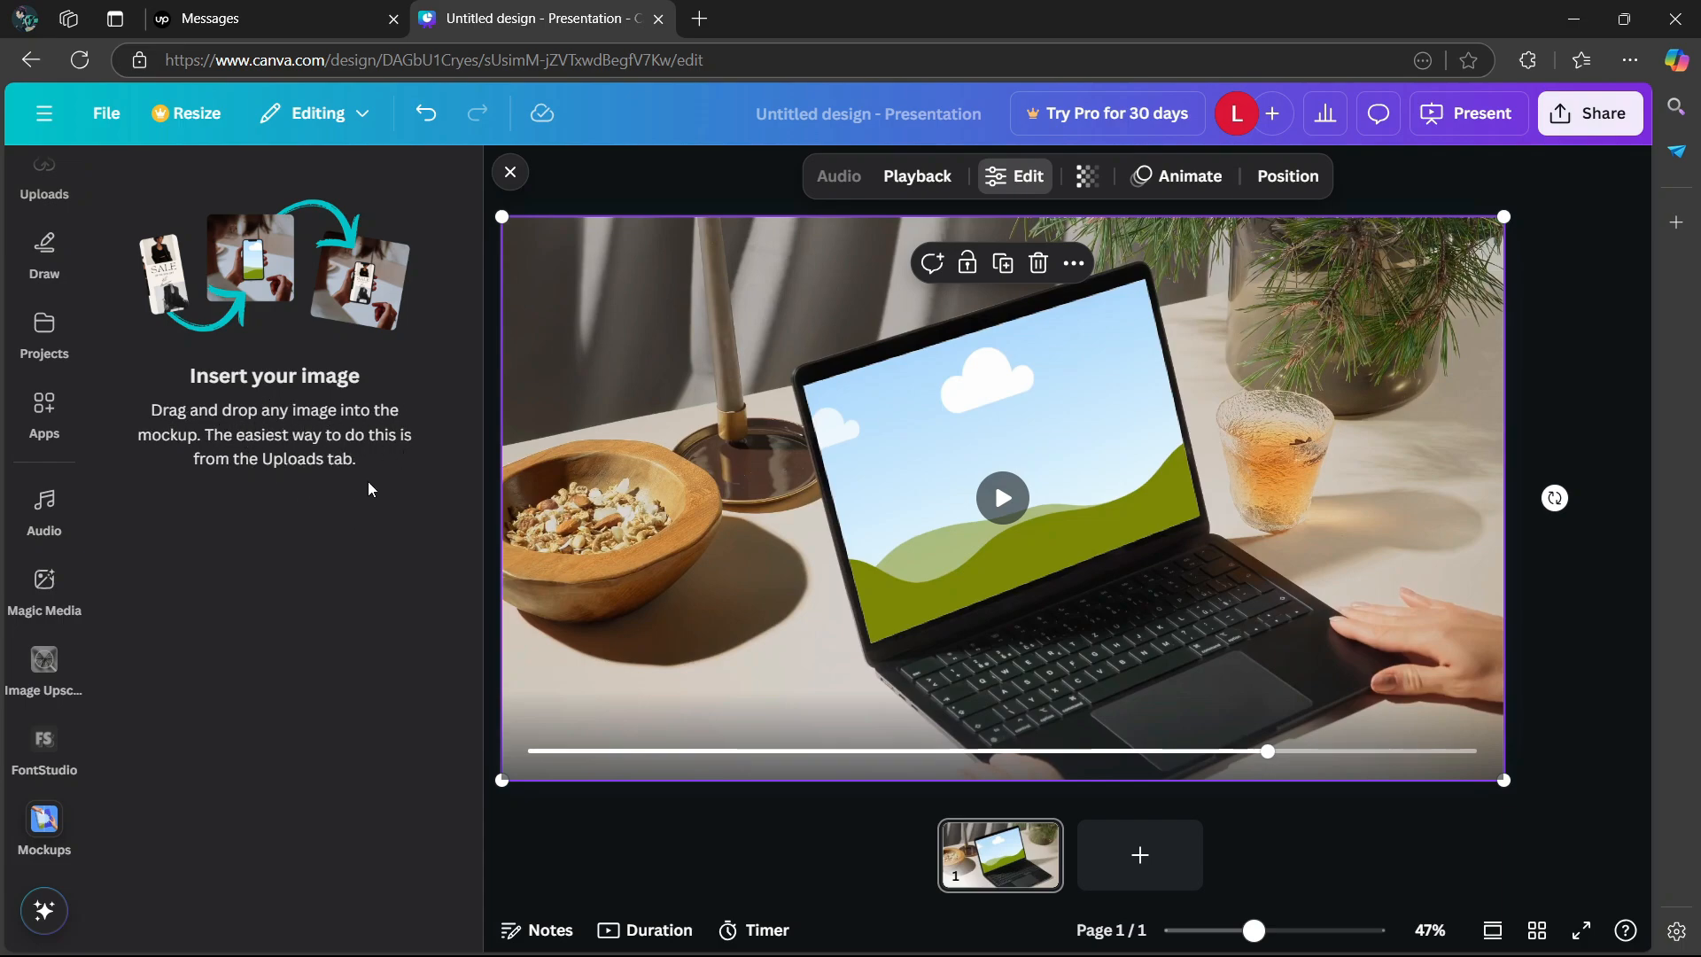
Step: Insert the image 203519 (1) from the Downloads folder into the laptop screen of the mockup
{"action": "key", "text": "alt+Tab"}
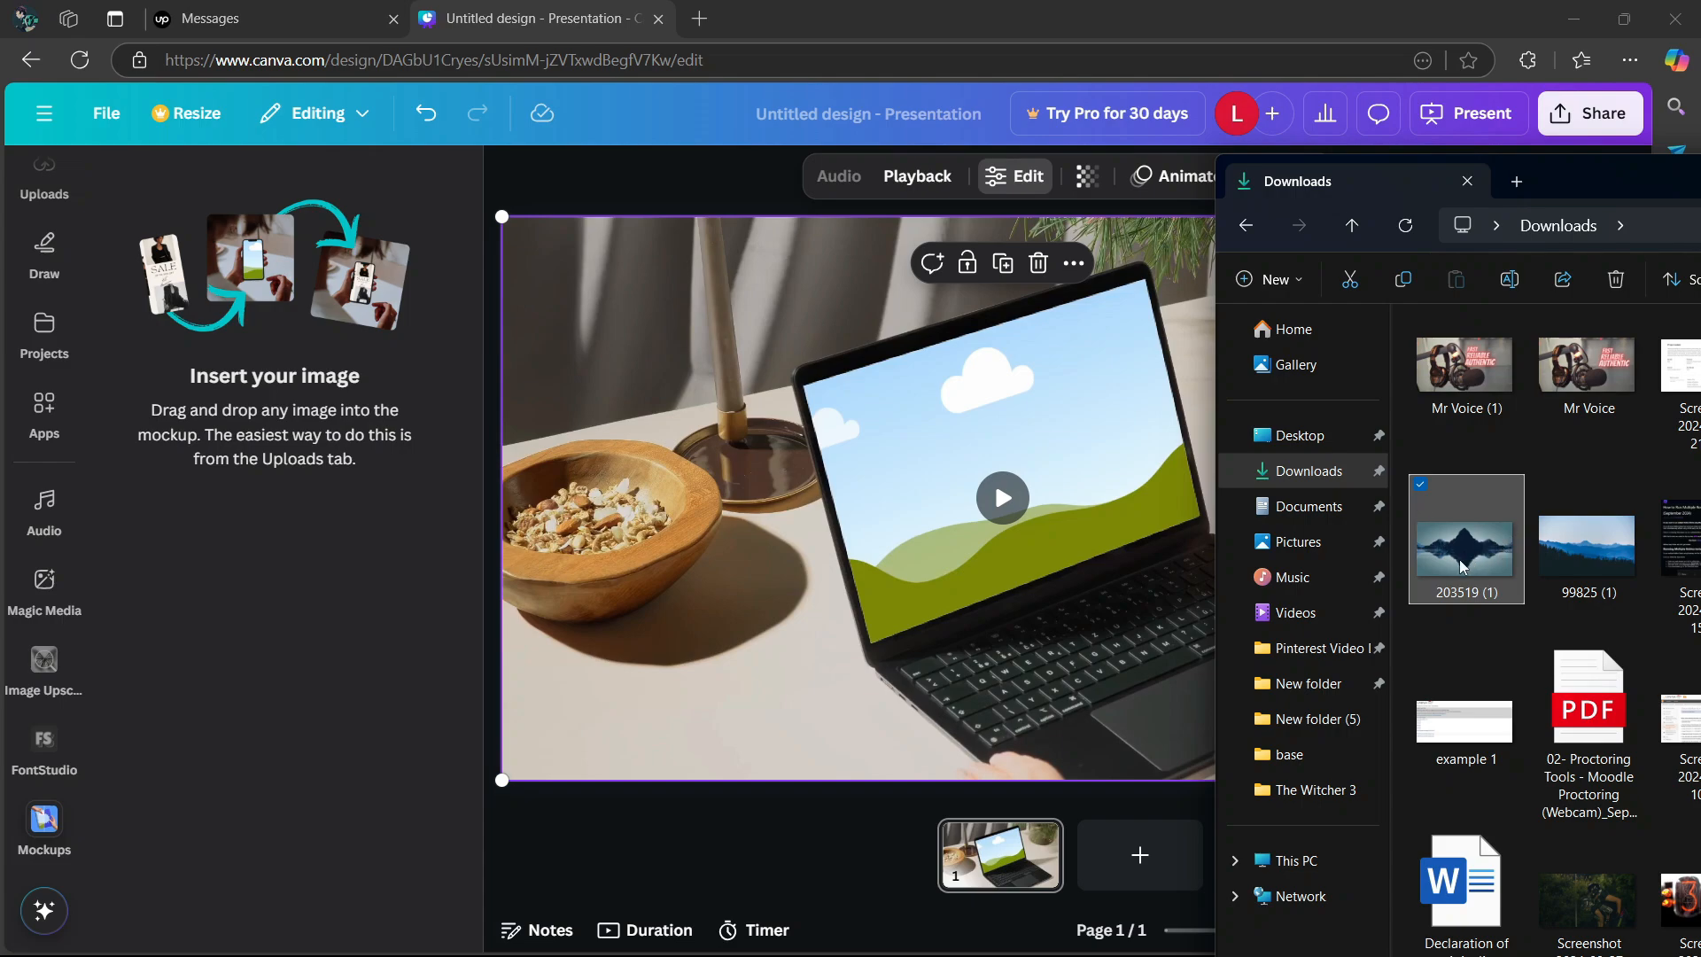
{"action": "left_click_drag", "start_coordinate": [1459, 560], "coordinate": [954, 401]}
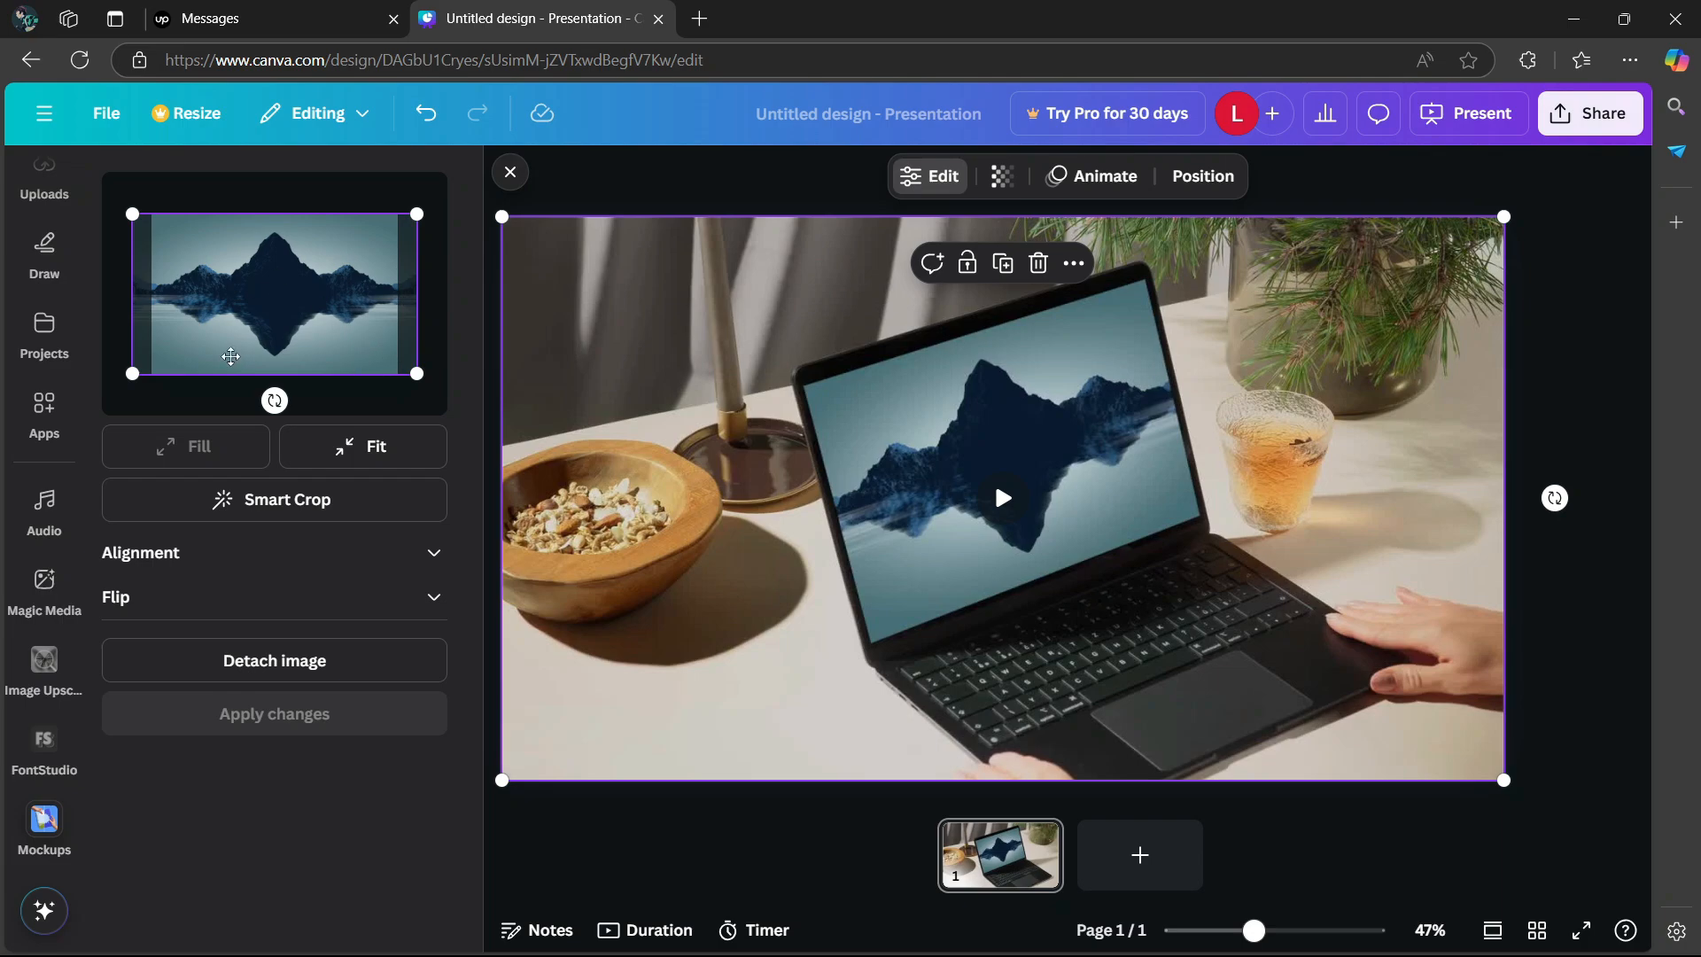
Step: Try resizing and repositioning the image within the mockup's screen area, and reset it with the Fill option
{"action": "left_click_drag", "start_coordinate": [132, 376], "coordinate": [108, 393]}
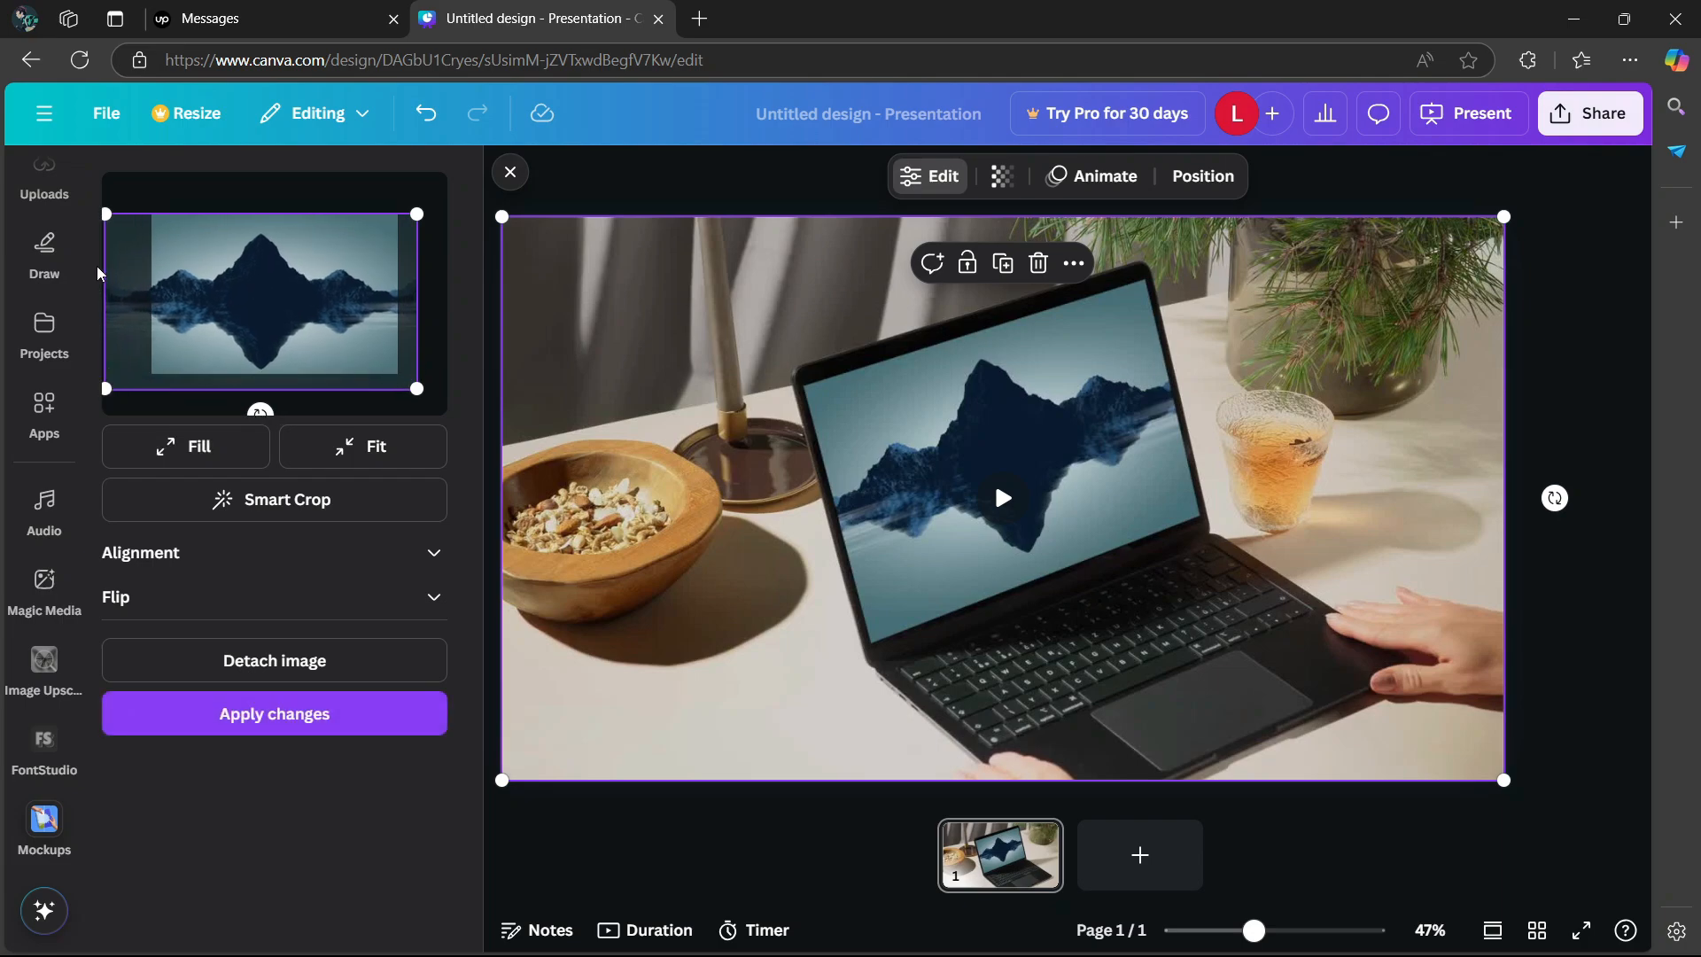
{"action": "left_click_drag", "start_coordinate": [106, 218], "coordinate": [97, 213]}
{"action": "left_click_drag", "start_coordinate": [204, 273], "coordinate": [232, 258]}
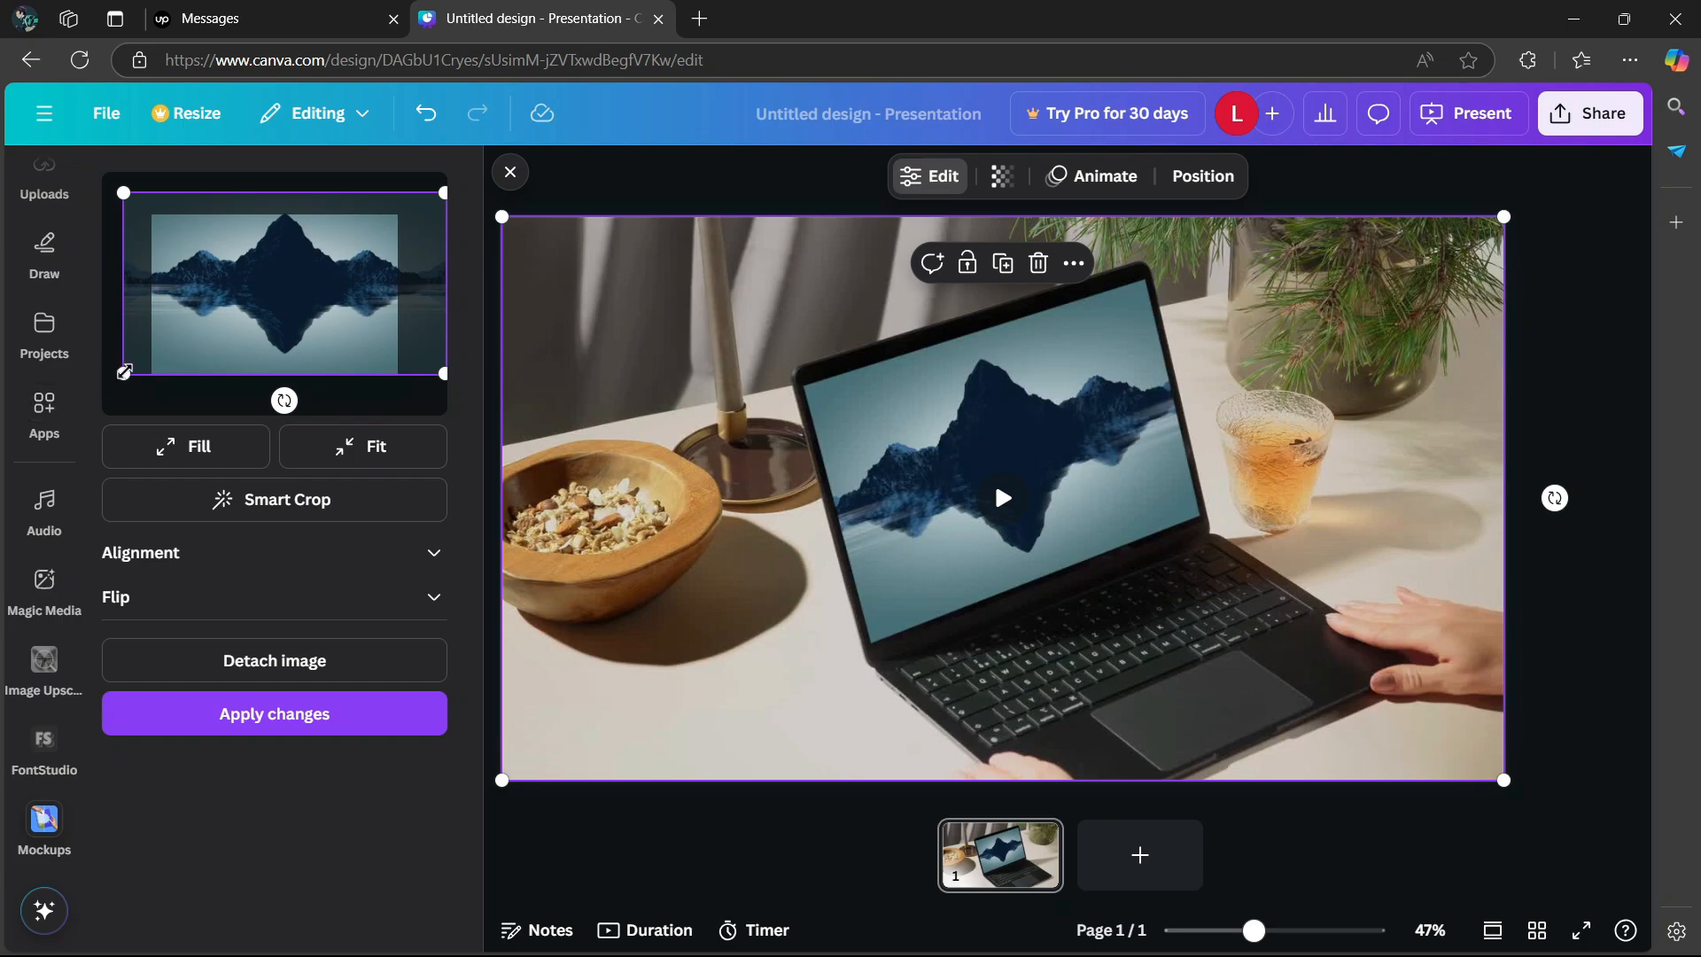
{"action": "left_click_drag", "start_coordinate": [124, 372], "coordinate": [152, 366]}
{"action": "left_click_drag", "start_coordinate": [223, 302], "coordinate": [227, 305]}
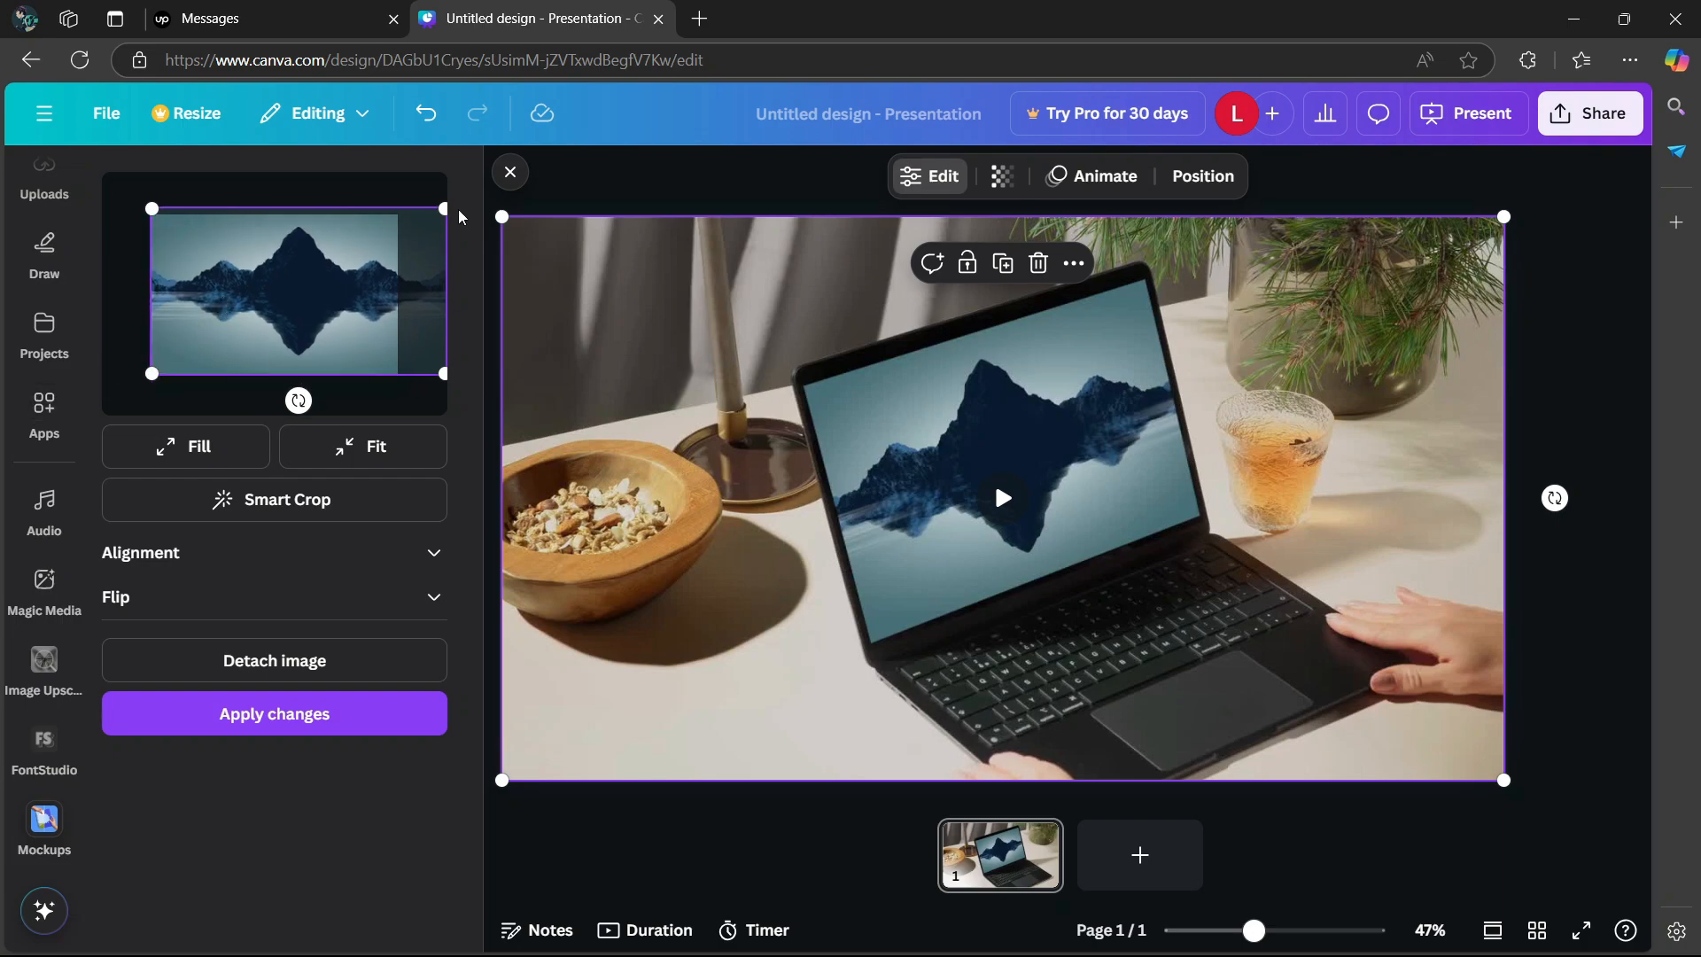
{"action": "left_click_drag", "start_coordinate": [442, 210], "coordinate": [408, 222]}
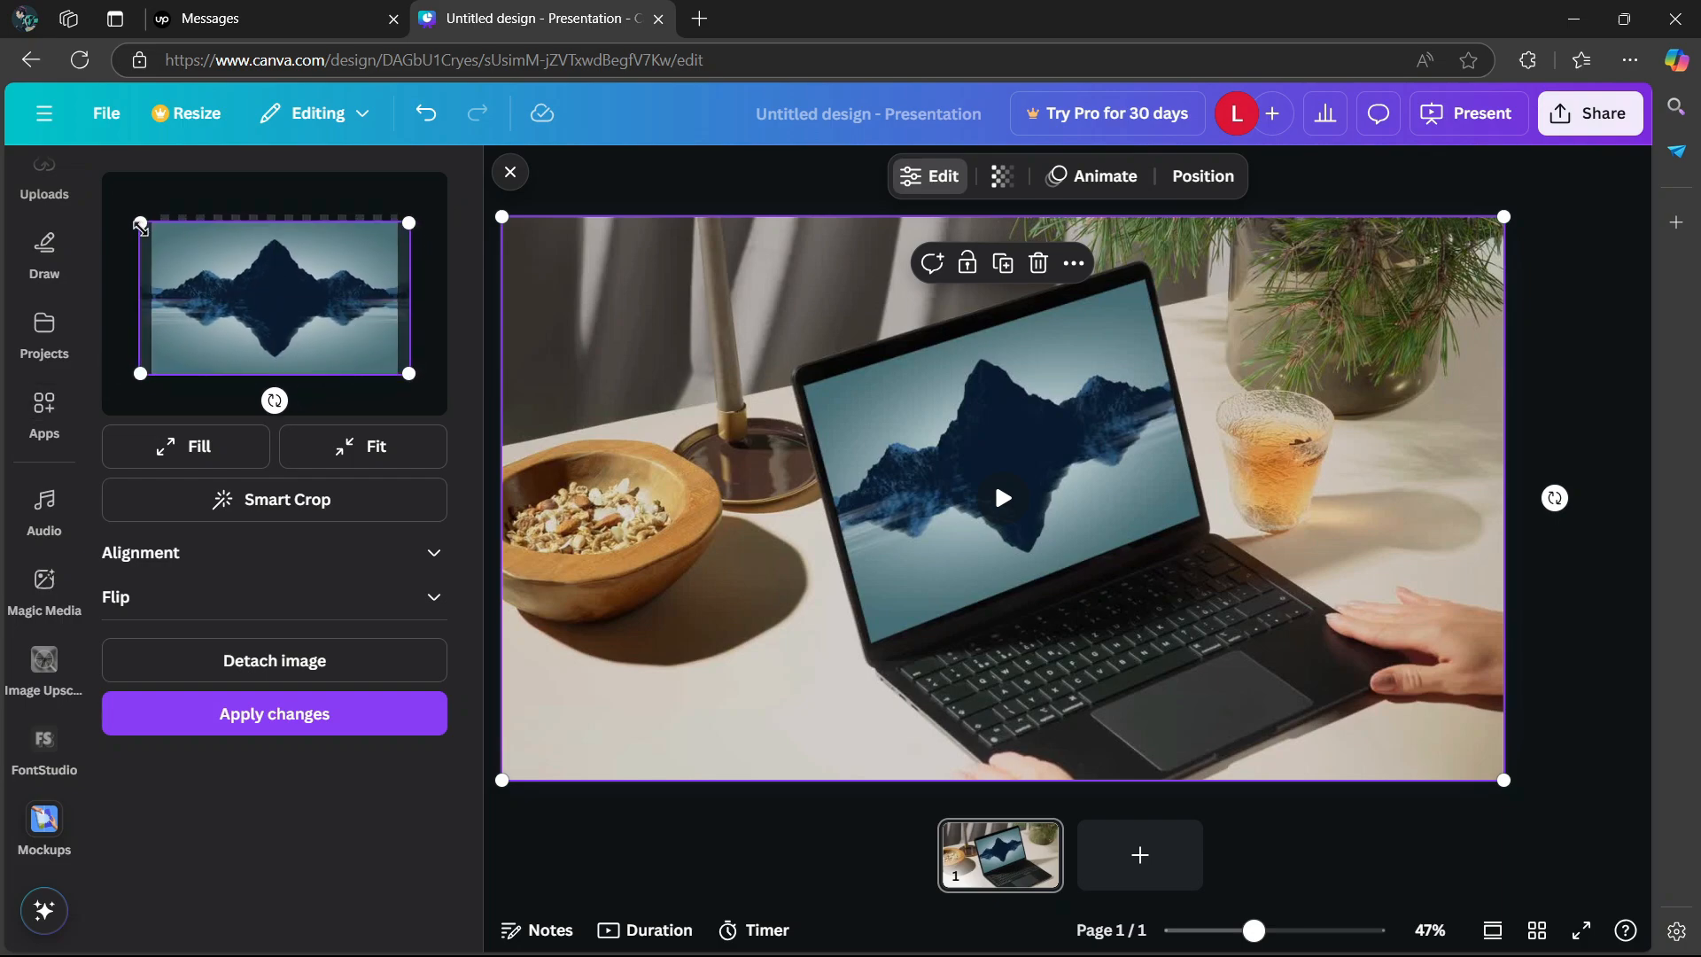
{"action": "left_click_drag", "start_coordinate": [135, 218], "coordinate": [129, 215]}
{"action": "left_click_drag", "start_coordinate": [297, 275], "coordinate": [240, 307]}
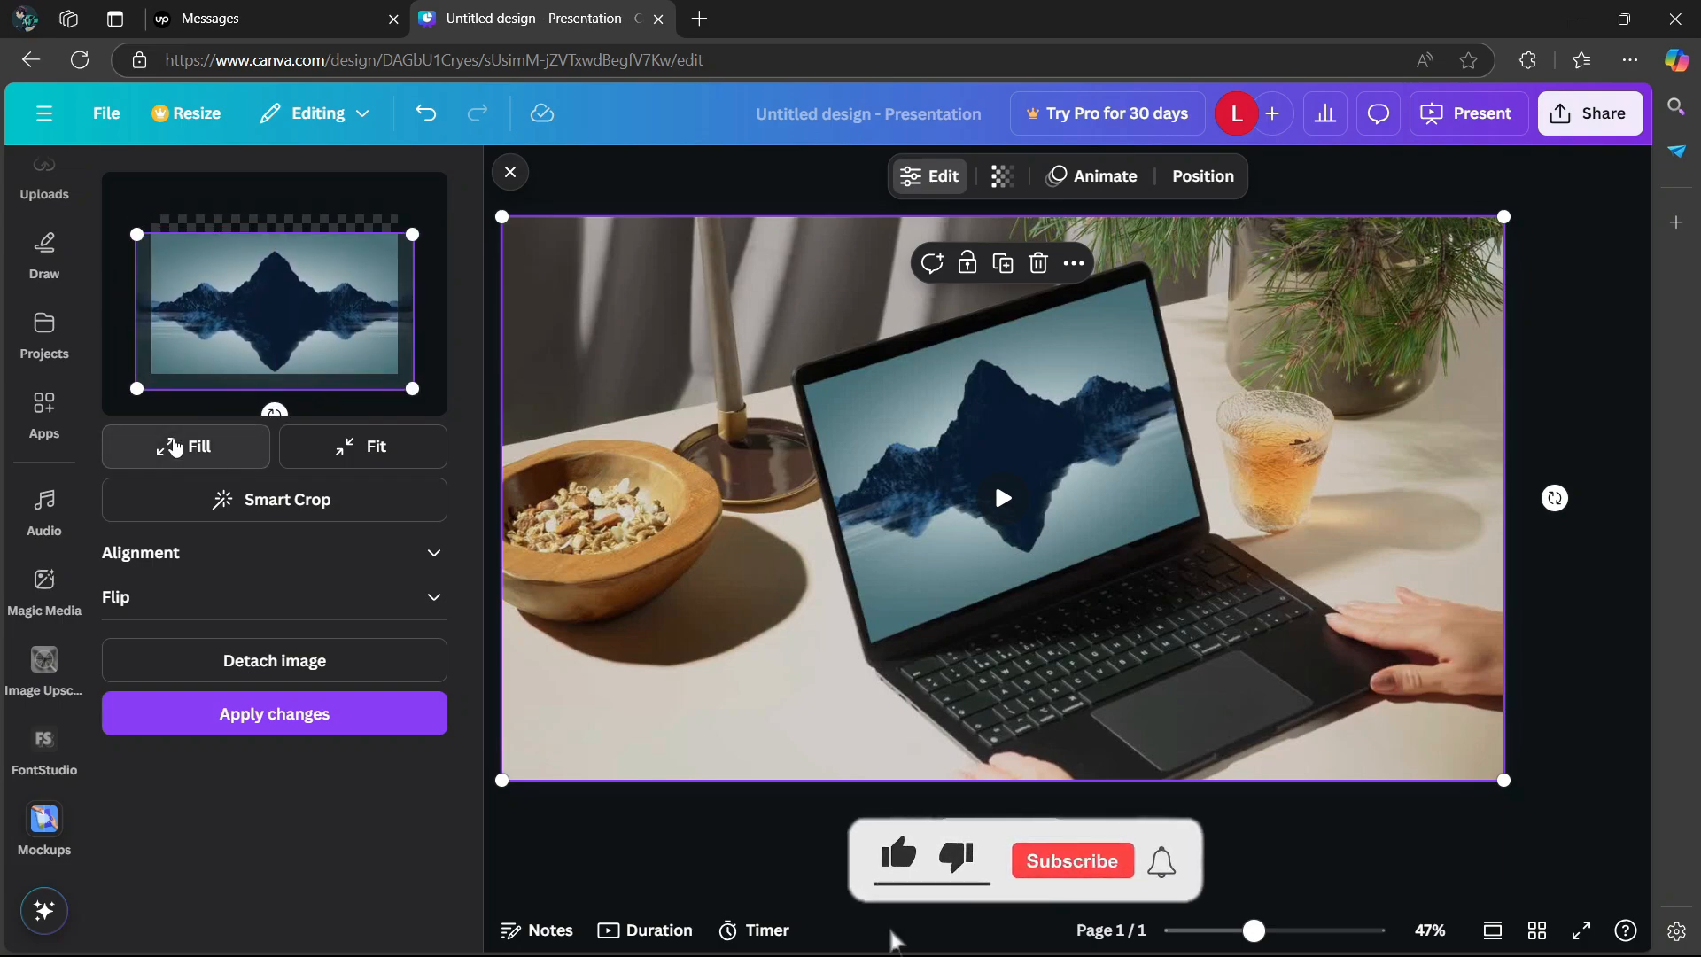
{"action": "left_click", "coordinate": [212, 449]}
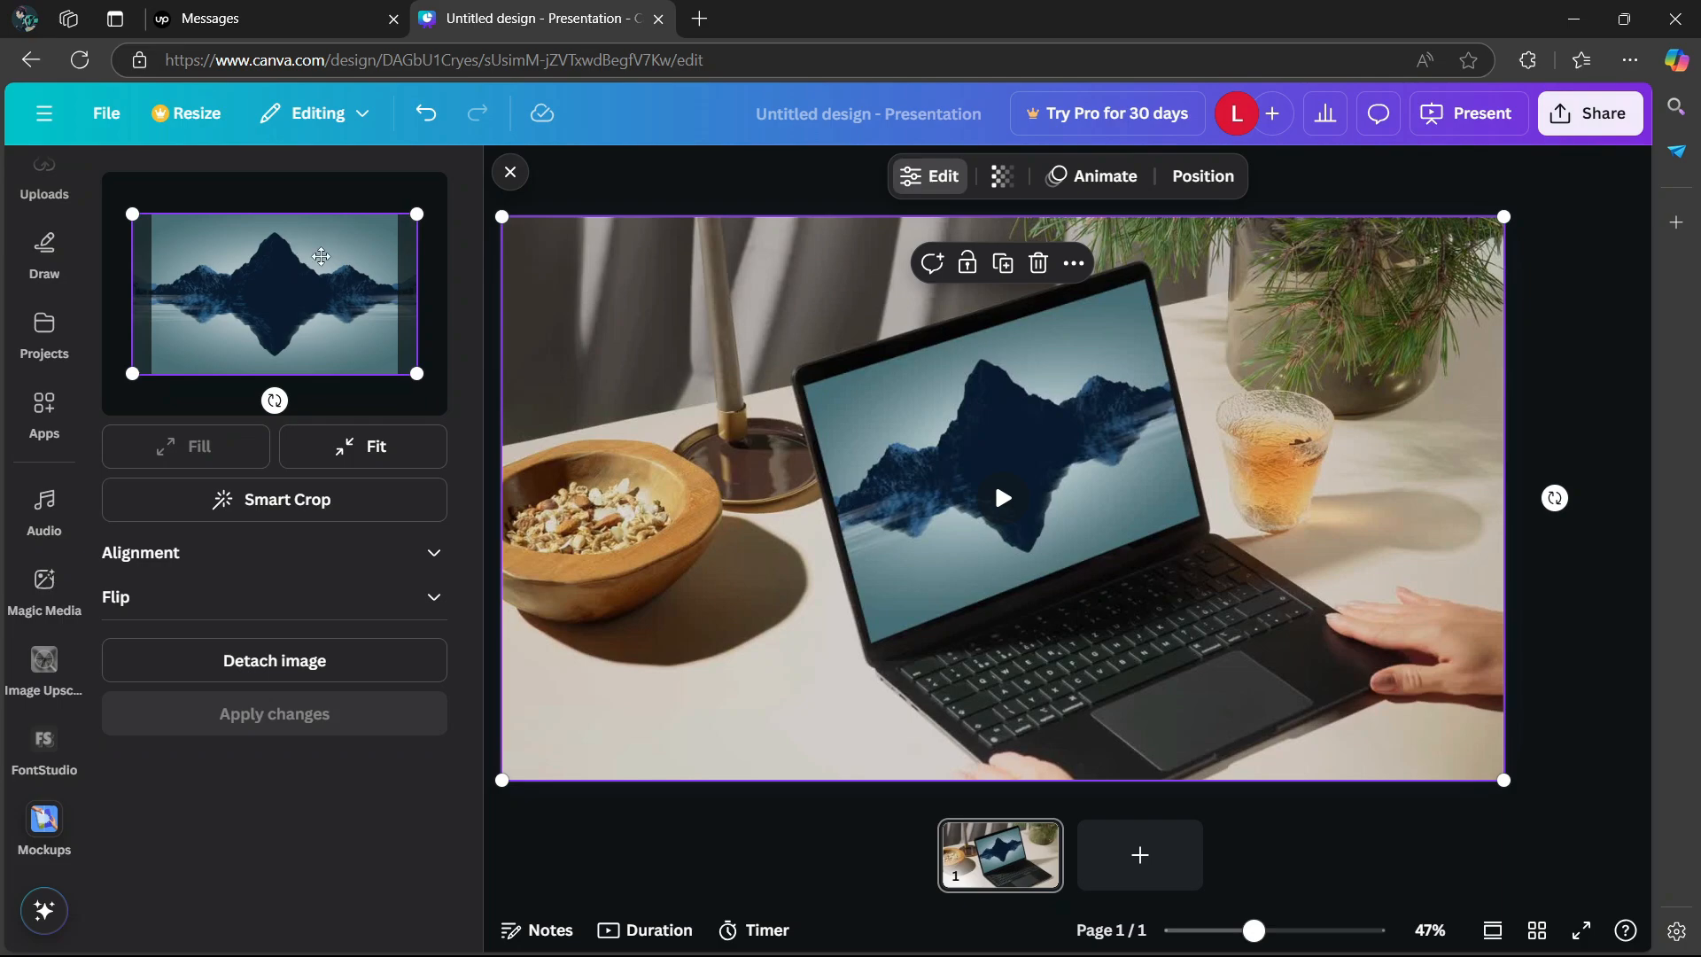
Step: Move the image off-centre in the crop preview, try the Fit option, and restore Fill
{"action": "left_click_drag", "start_coordinate": [321, 256], "coordinate": [204, 252]}
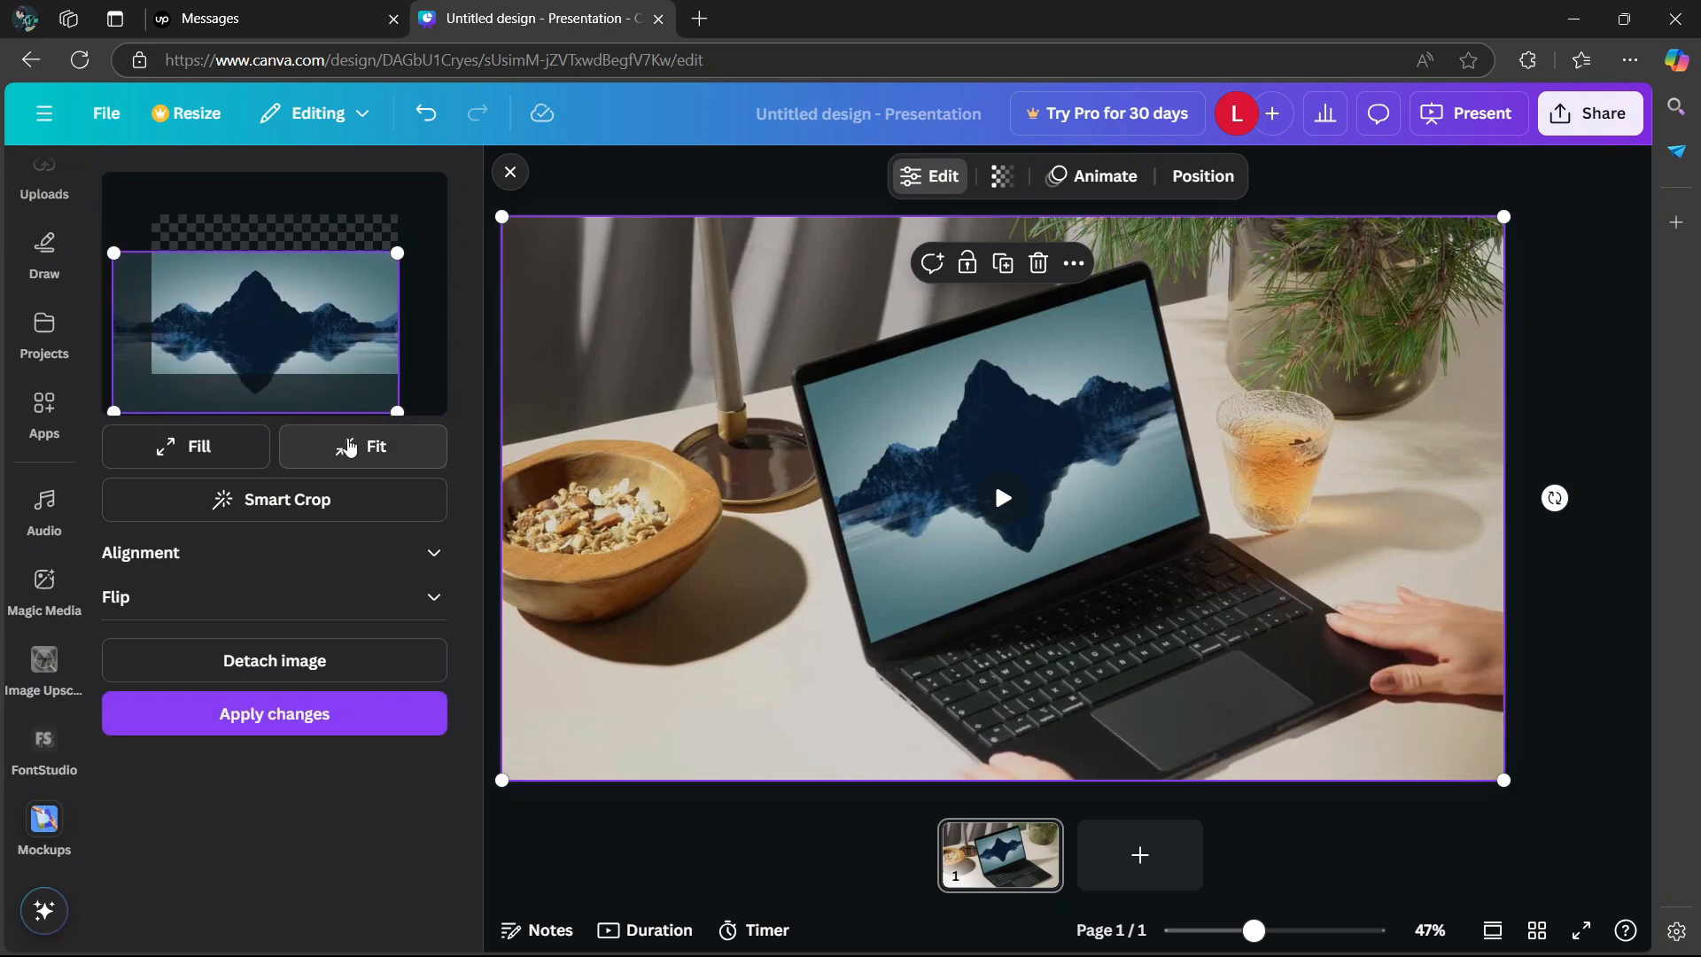
{"action": "left_click", "coordinate": [373, 447]}
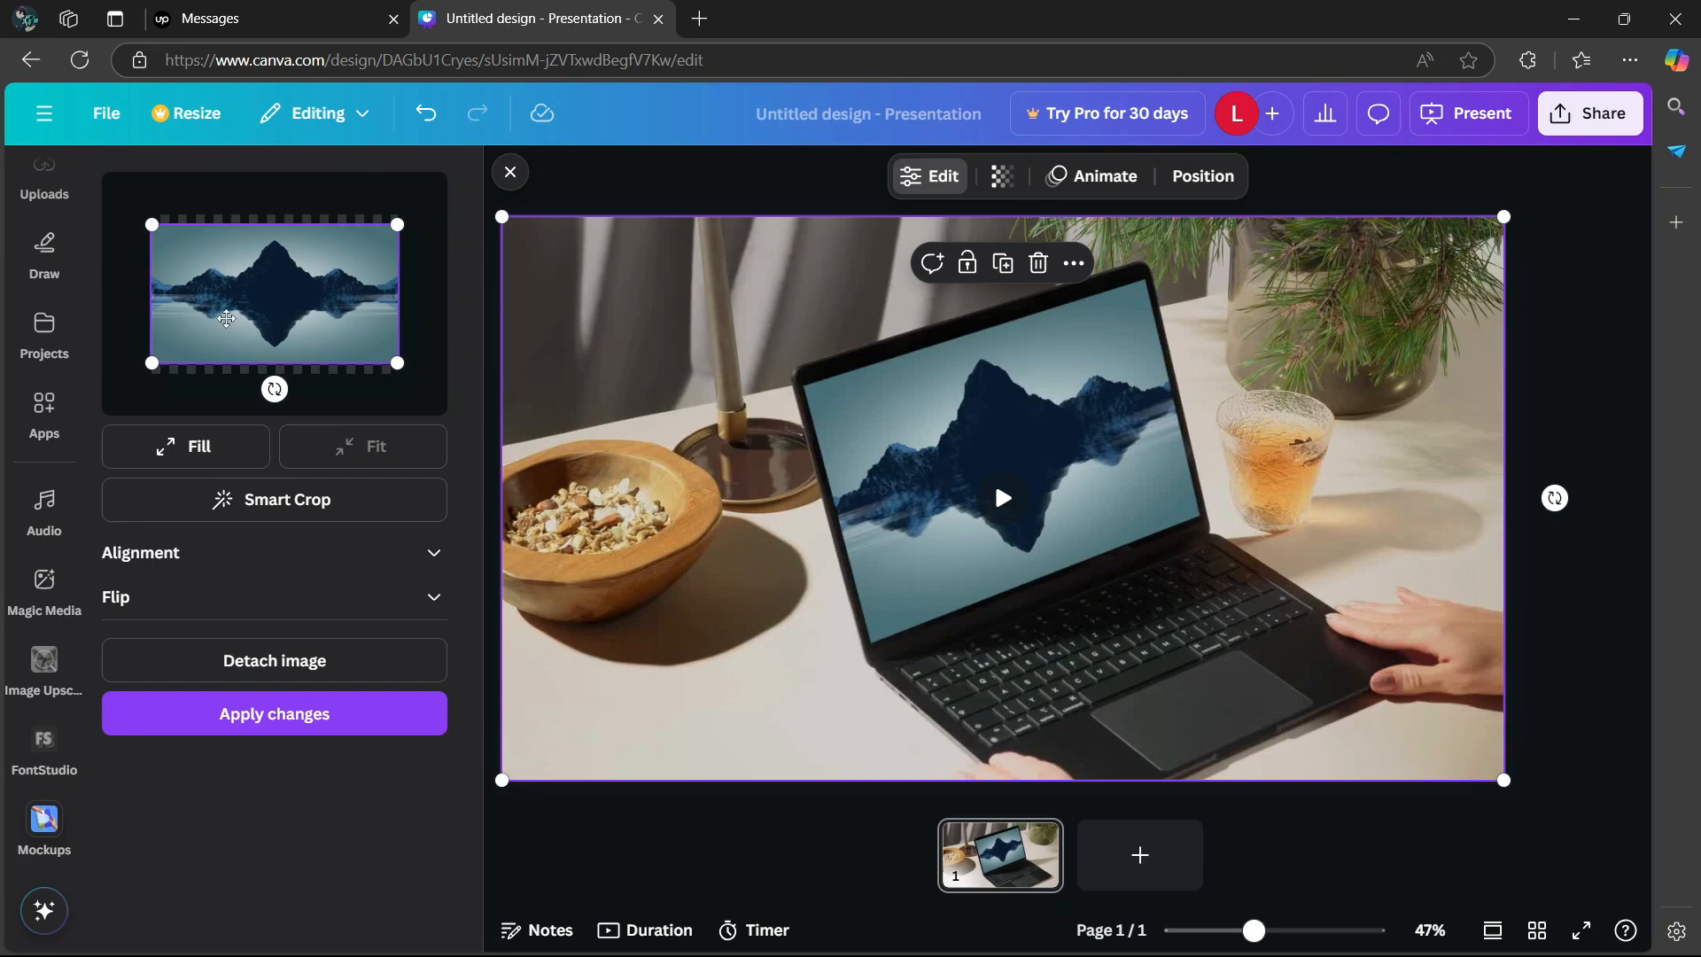
{"action": "left_click", "coordinate": [186, 455]}
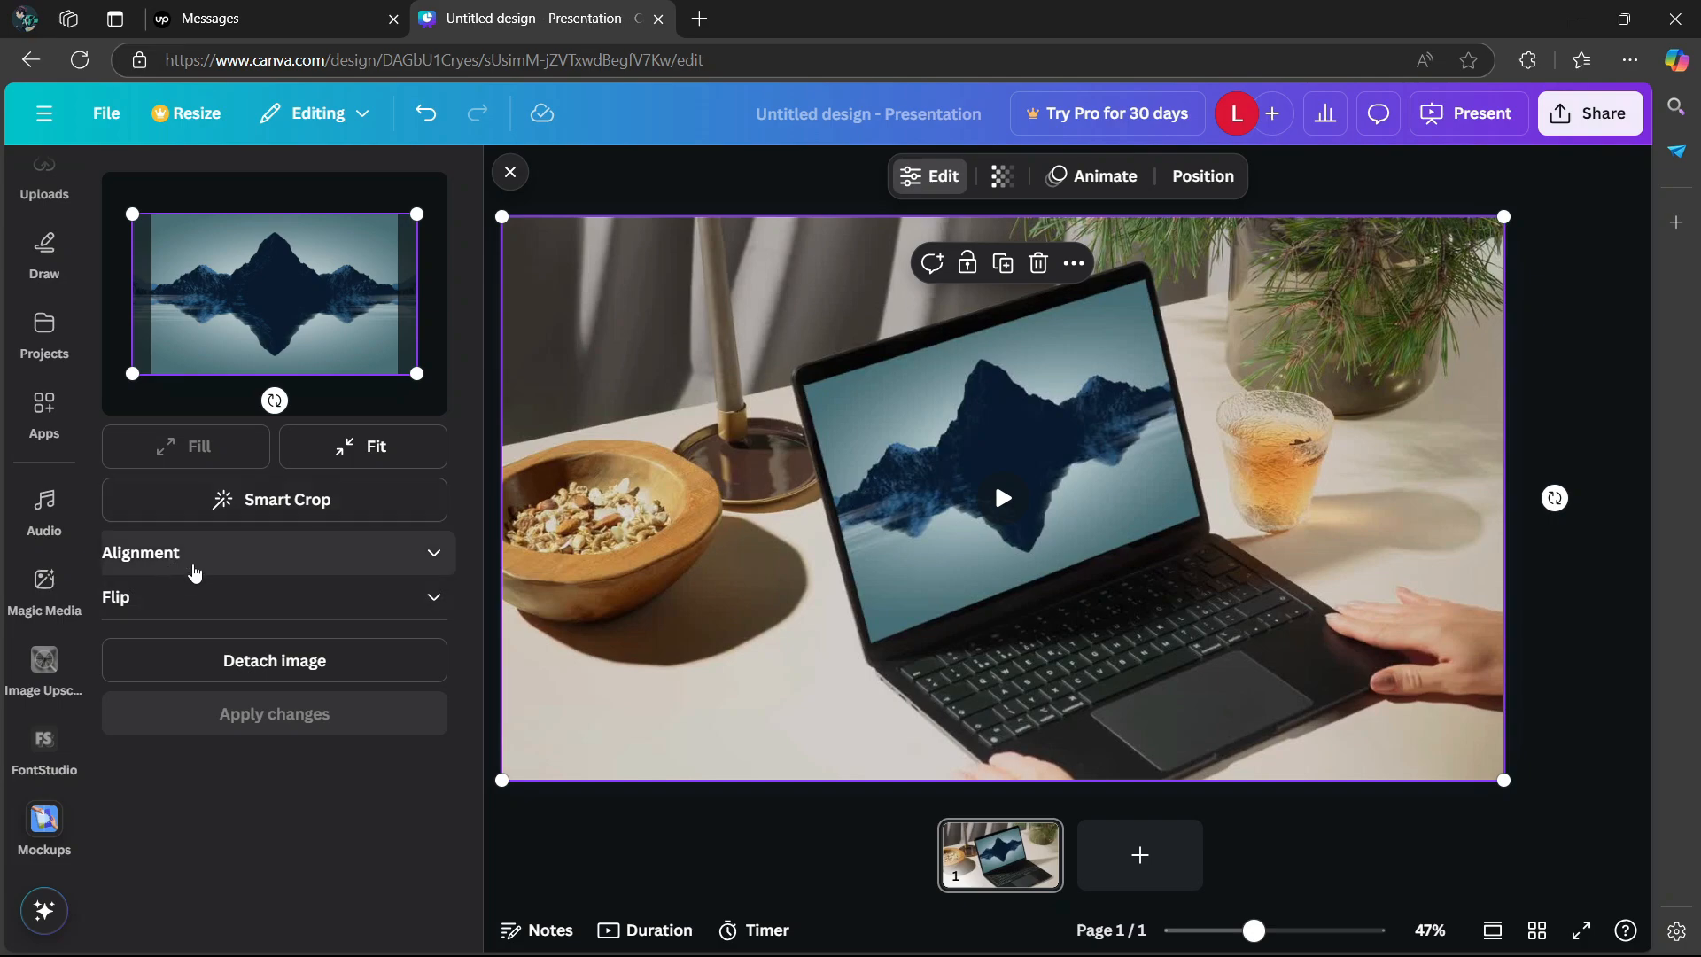
Step: Try aligning the image to the left and right of the mockup frame, and return it to Center
{"action": "left_click", "coordinate": [305, 564]}
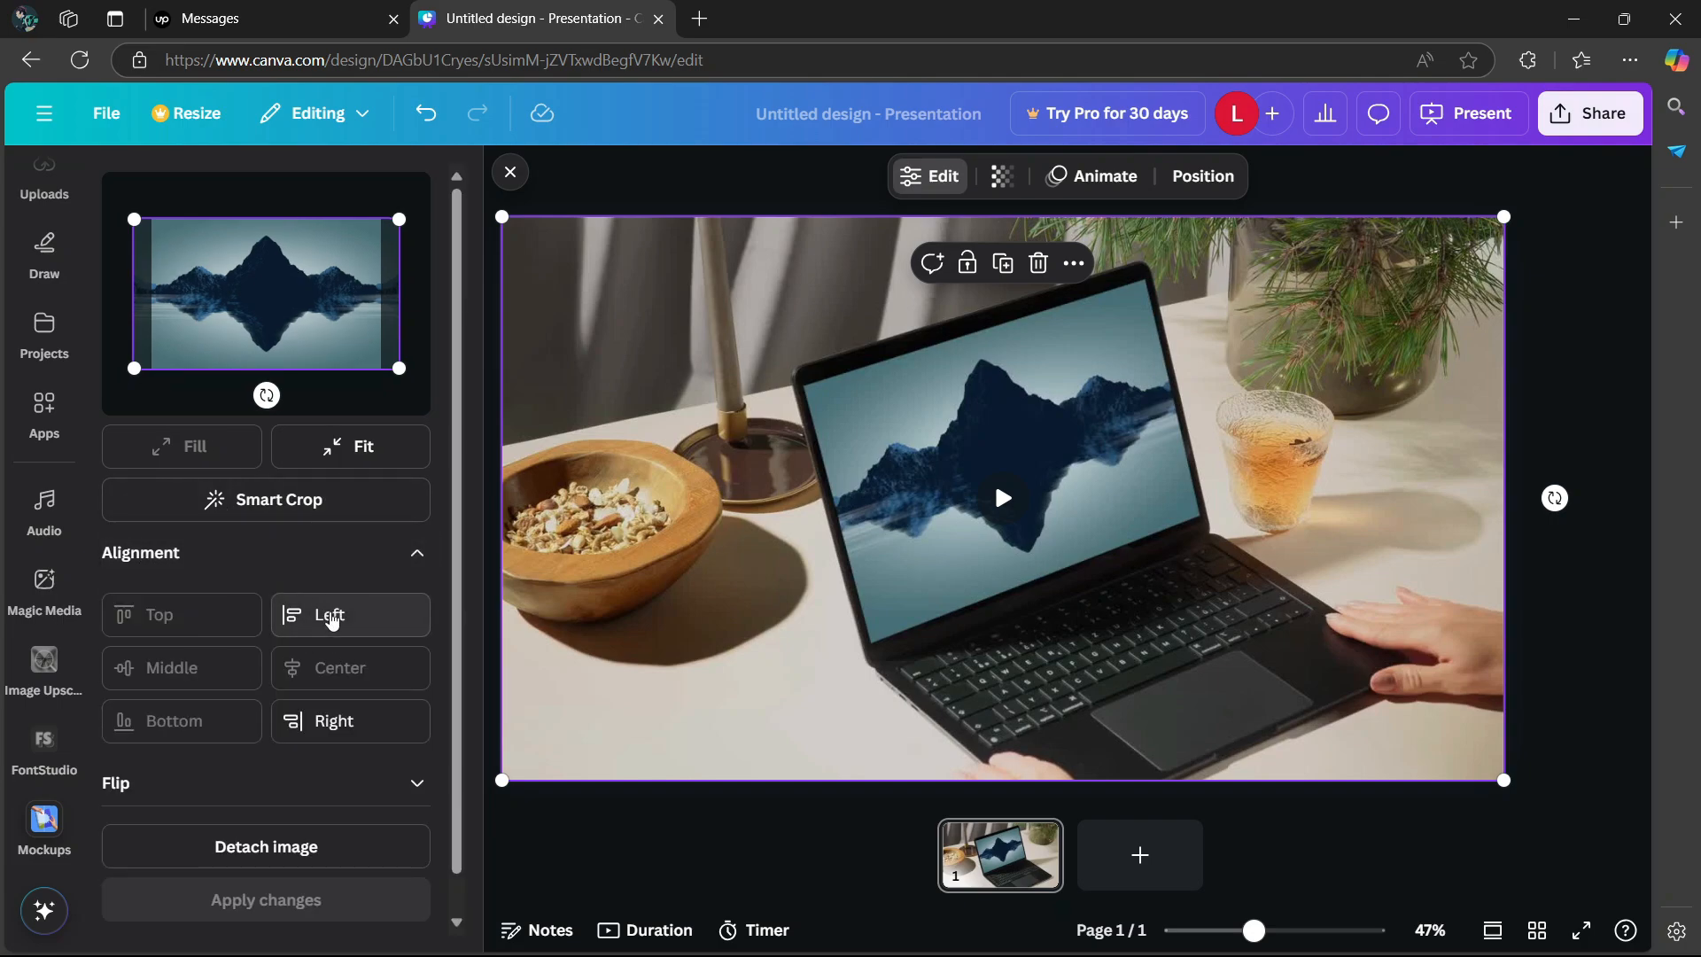
{"action": "left_click", "coordinate": [336, 613]}
{"action": "left_click", "coordinate": [343, 675]}
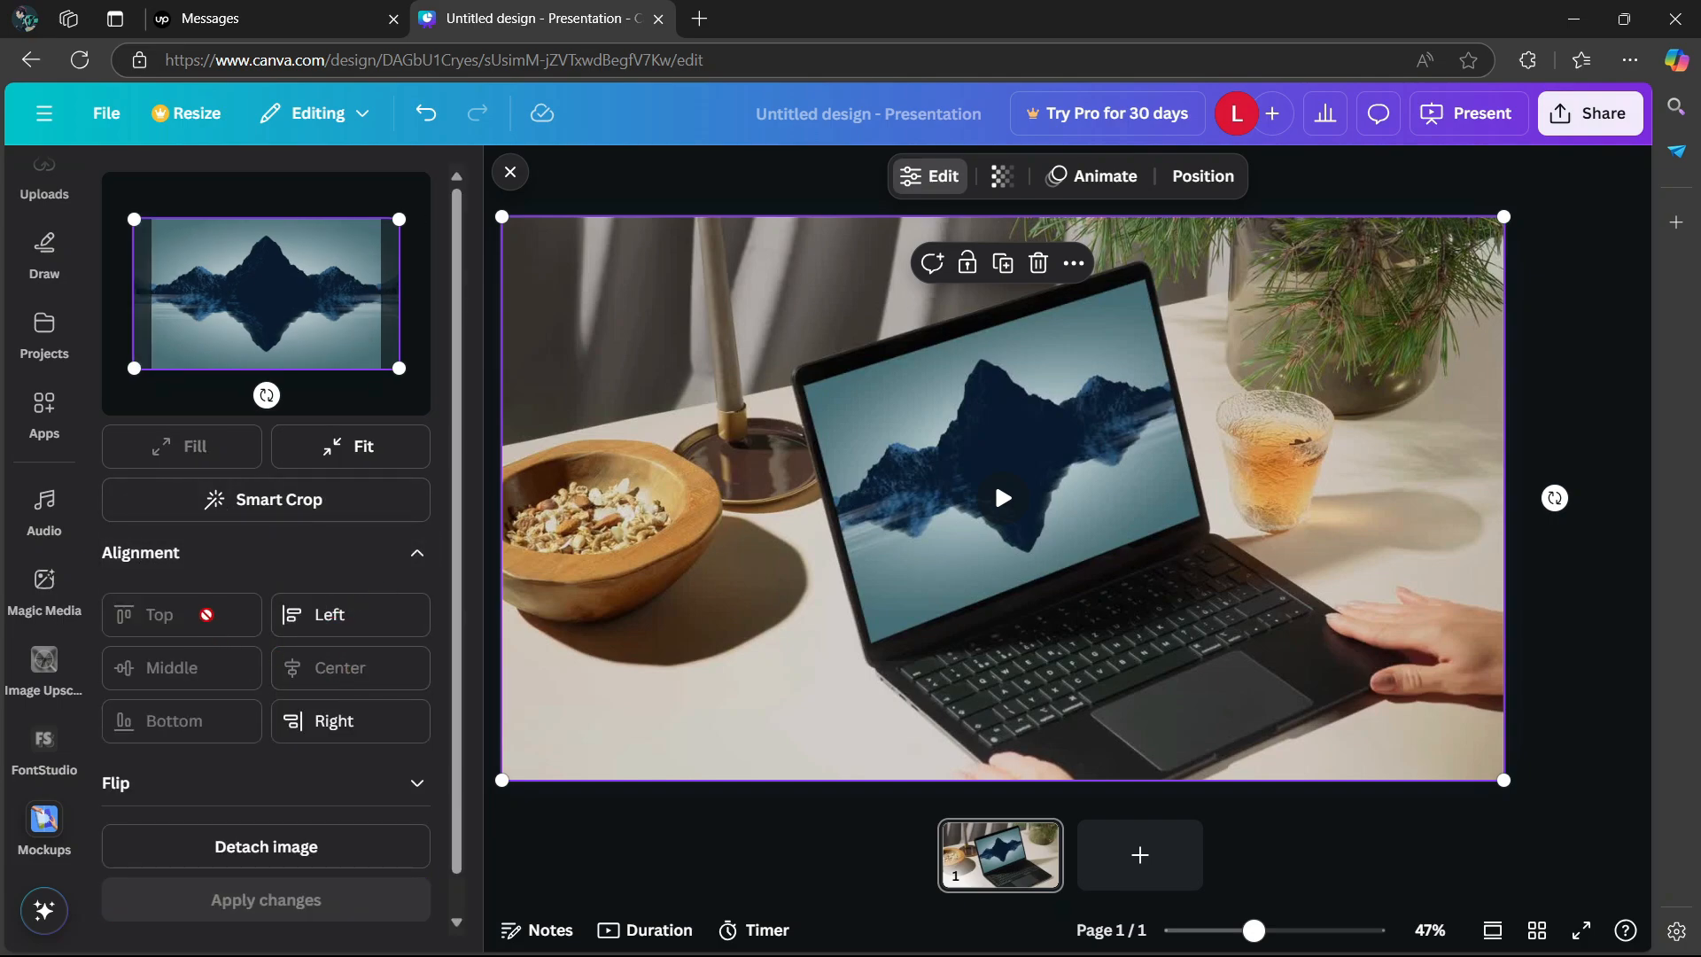
{"action": "left_click", "coordinate": [341, 716]}
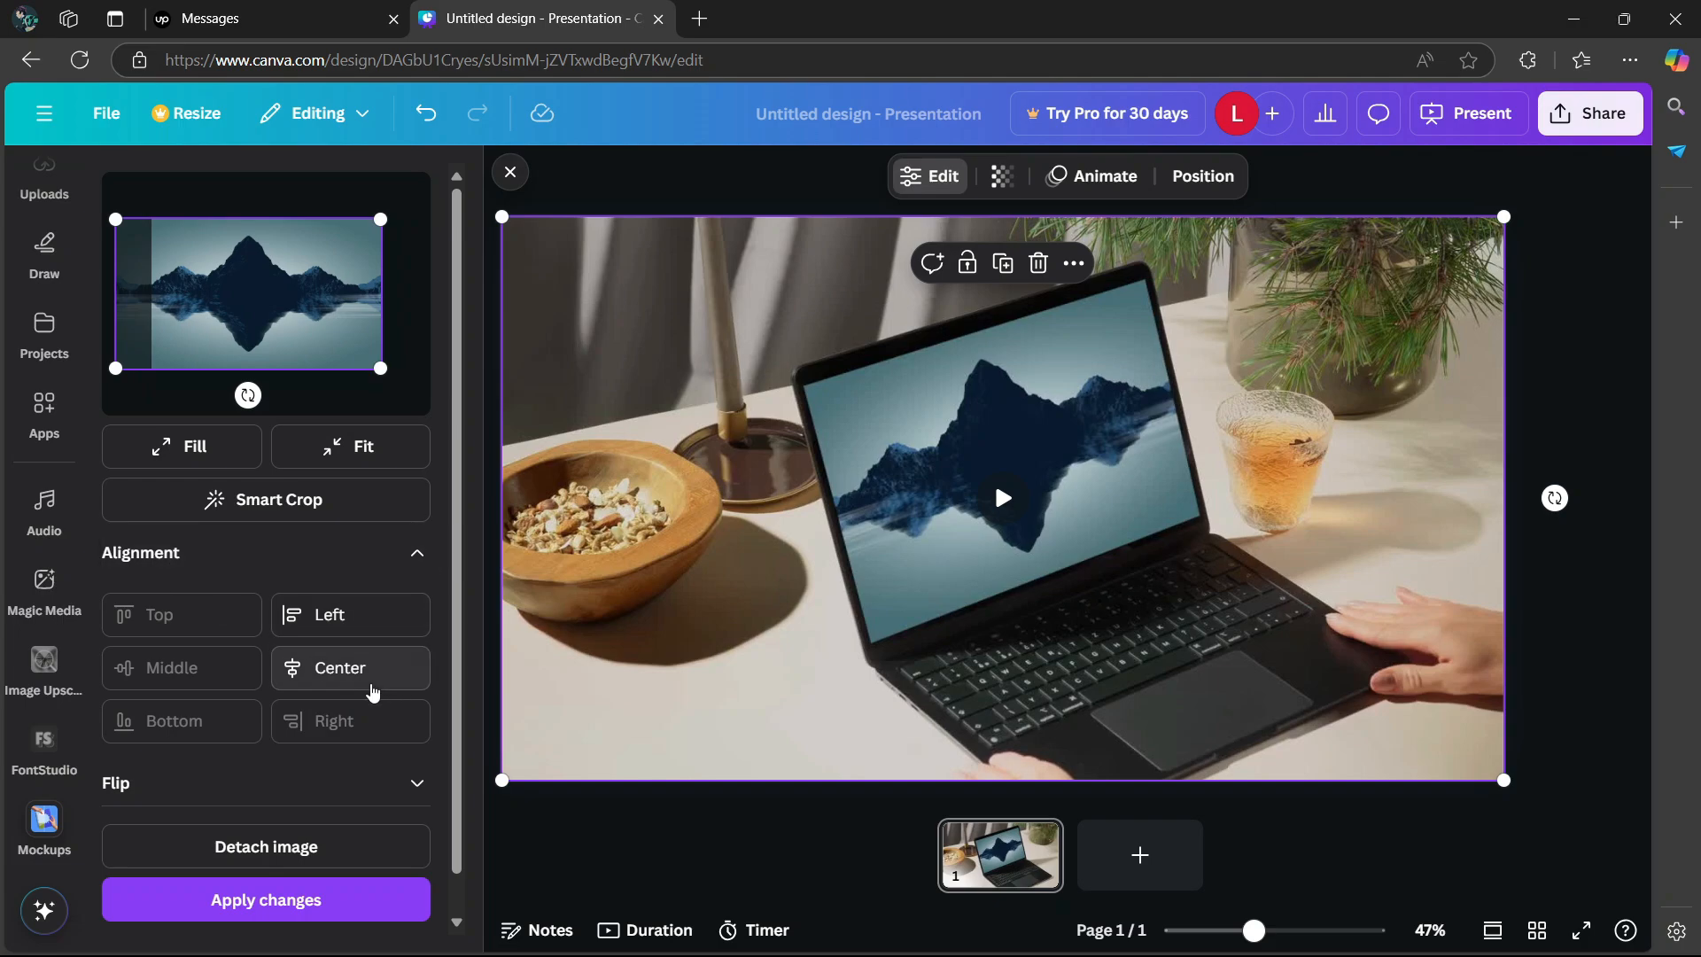
{"action": "left_click", "coordinate": [359, 671]}
{"action": "left_click", "coordinate": [349, 556]}
Step: Try flipping the mockup image vertically, and flip it back
{"action": "left_click", "coordinate": [439, 596]}
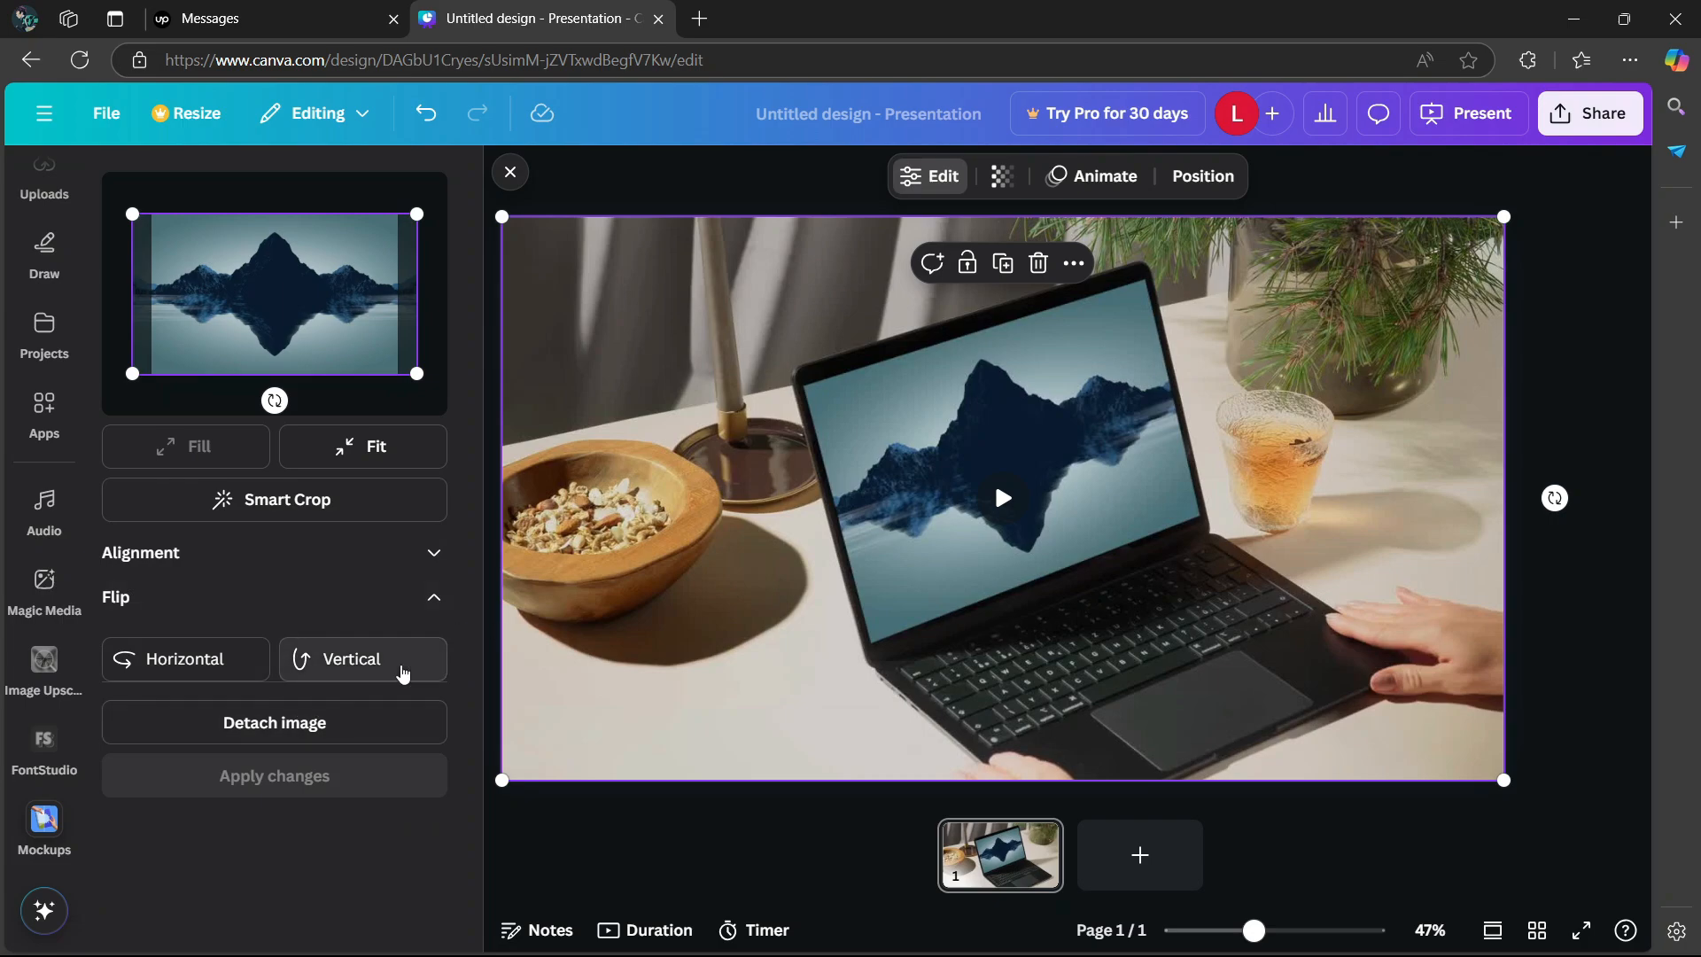
{"action": "left_click", "coordinate": [381, 663]}
{"action": "left_click", "coordinate": [344, 657]}
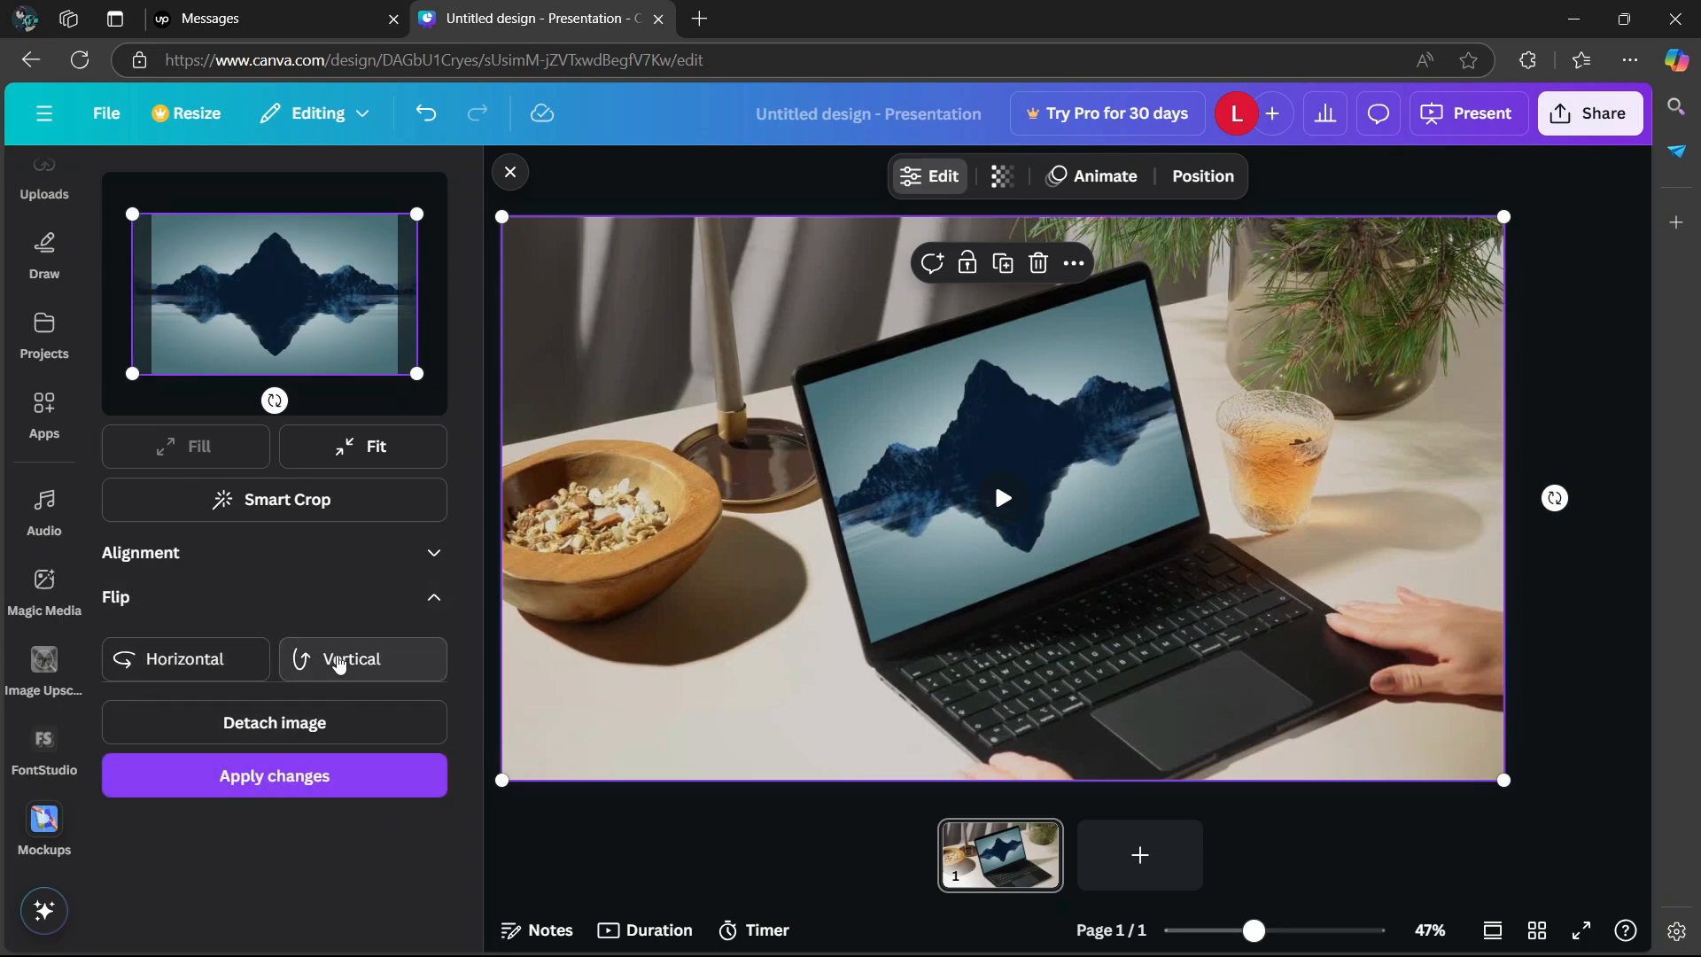
{"action": "left_click", "coordinate": [433, 597]}
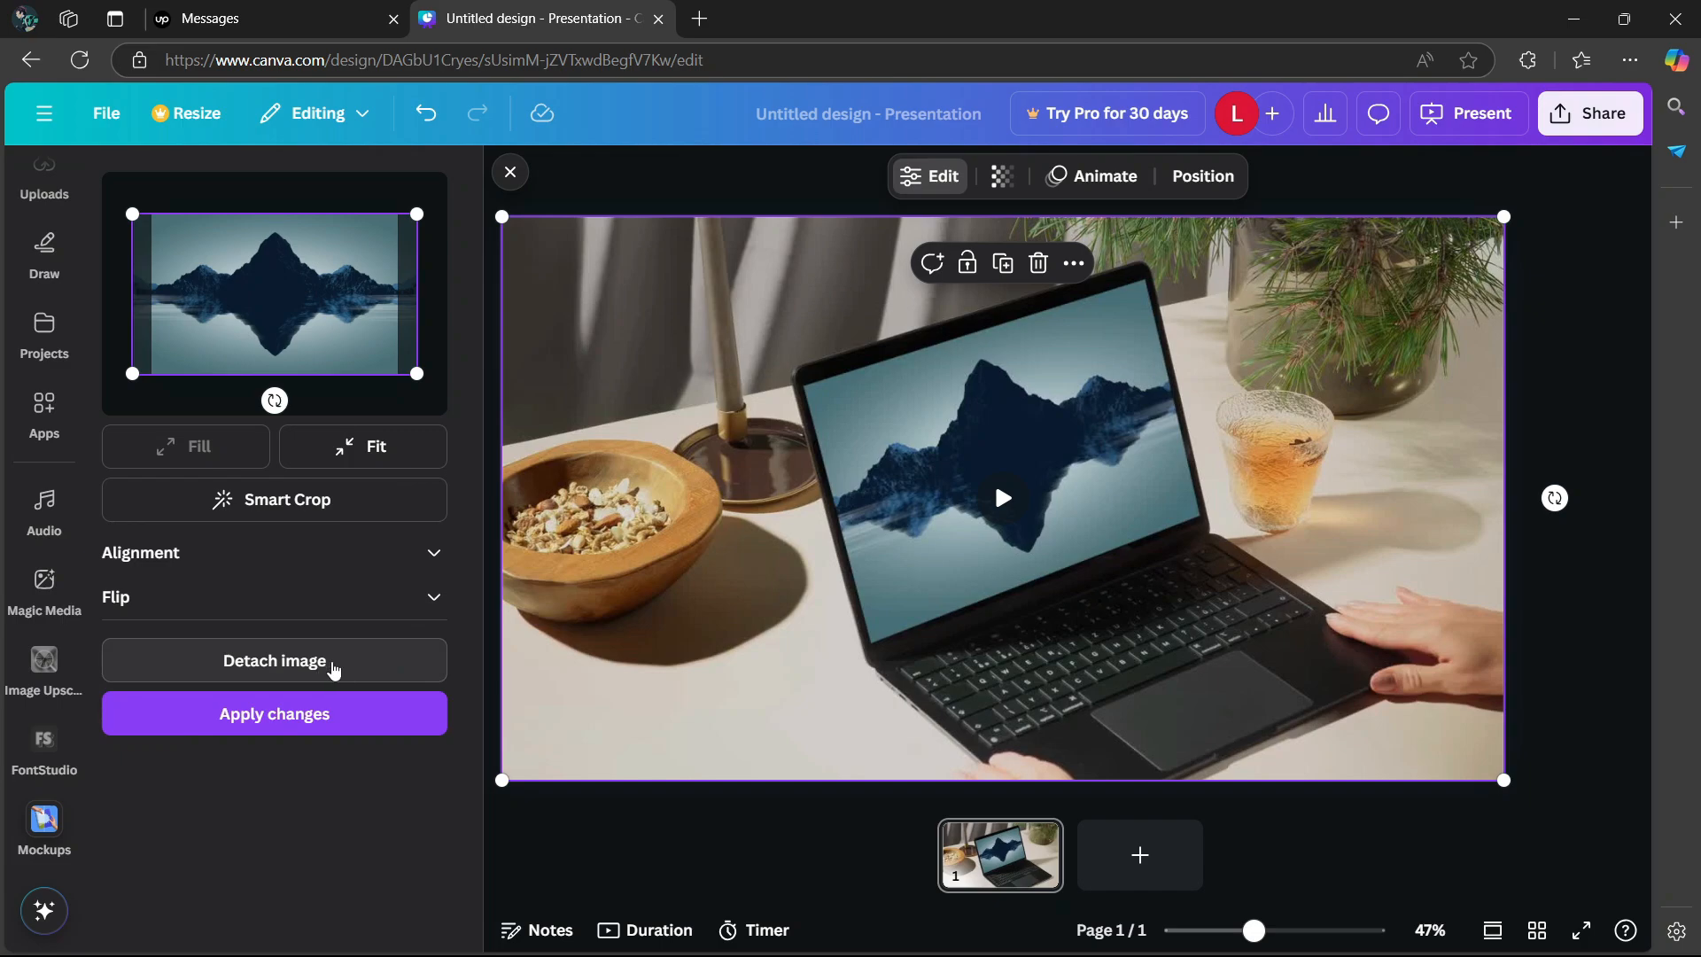
Step: Detach the mountain image from the laptop mockup and delete it from the page
{"action": "left_click", "coordinate": [334, 665]}
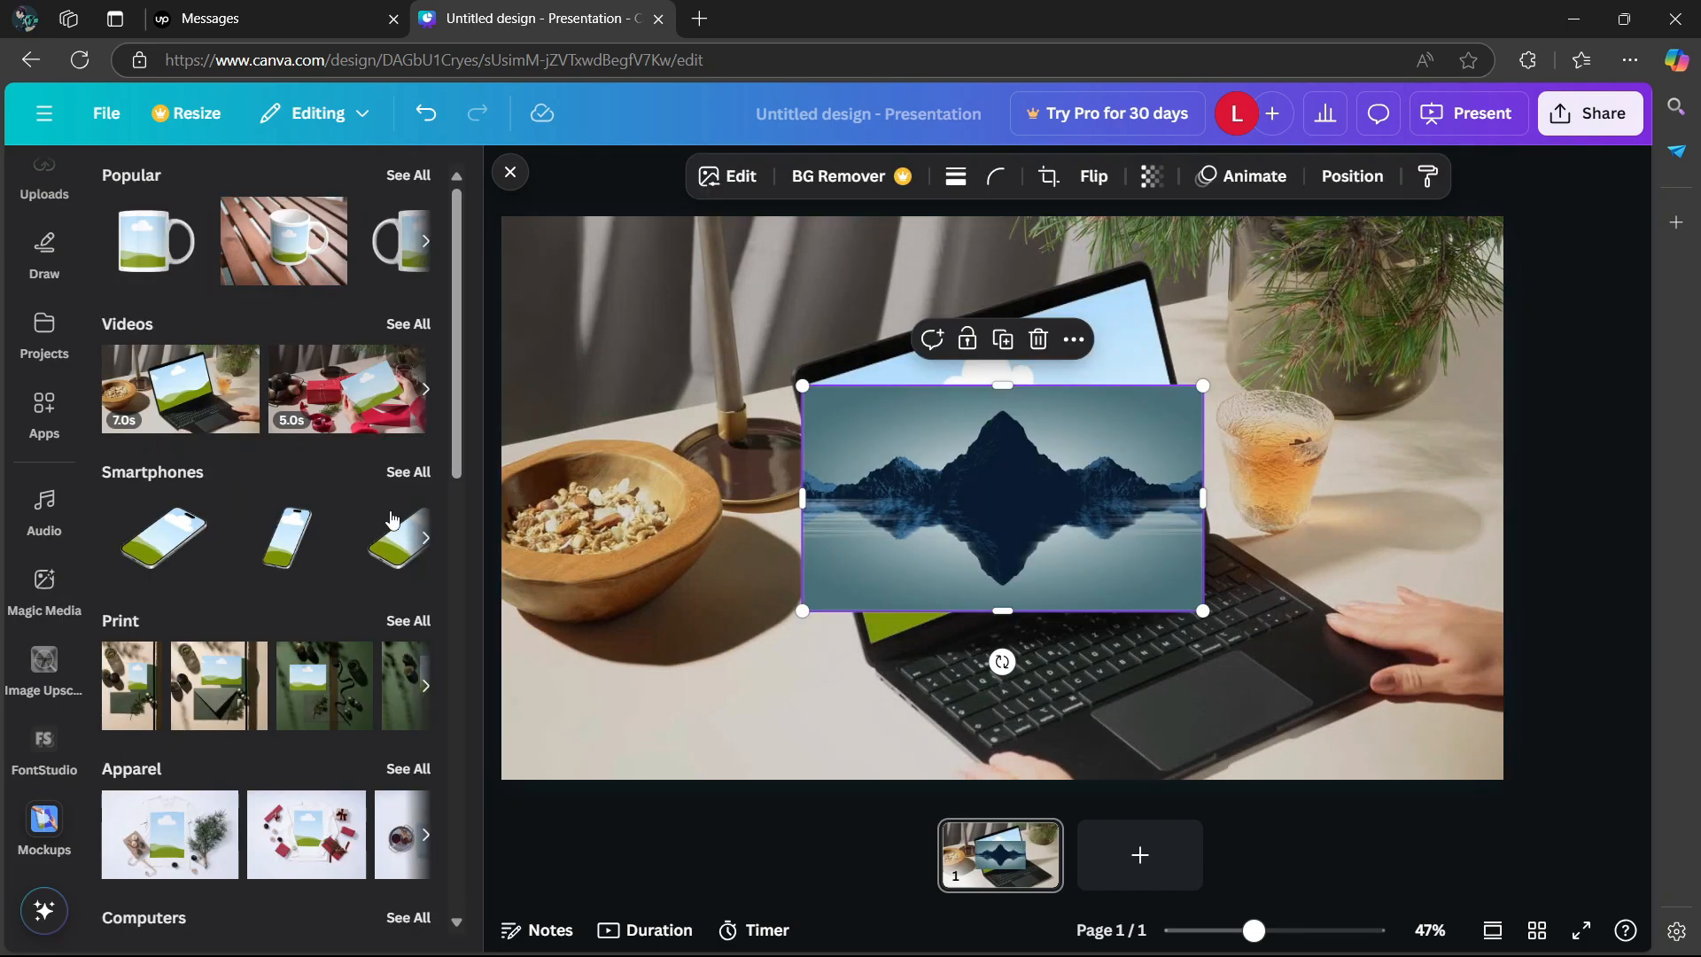
{"action": "left_click", "coordinate": [1039, 339]}
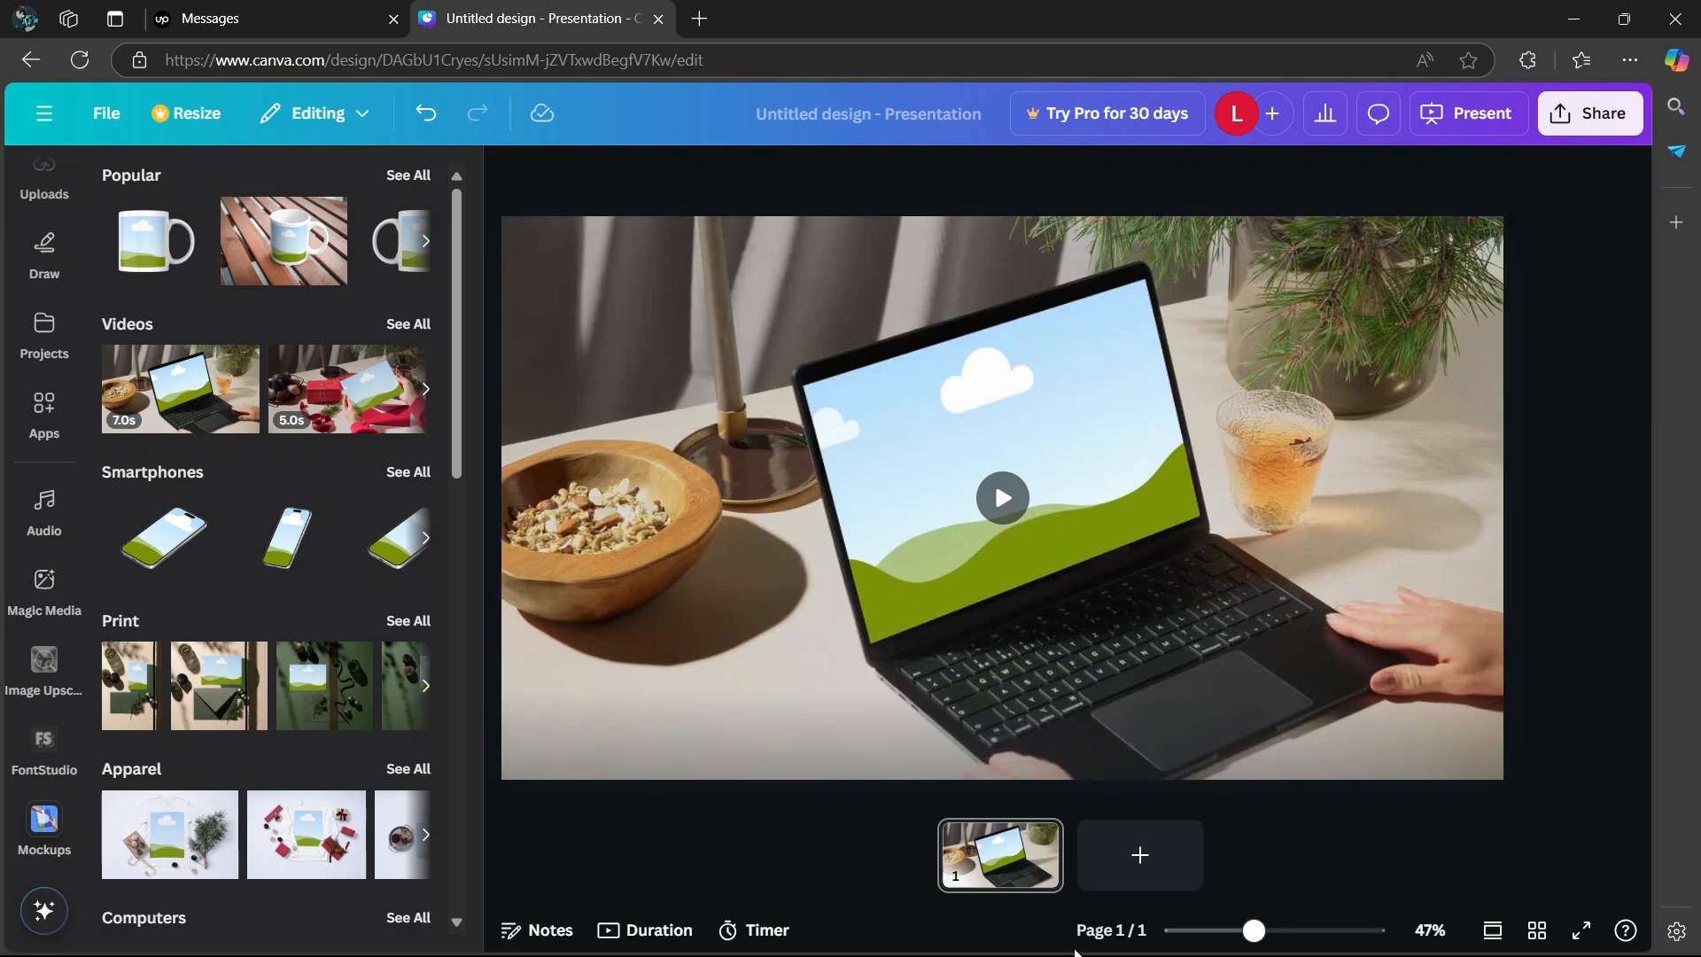
Step: Insert the image 99825 (1) from the Downloads folder into the laptop screen, and control the mockup video's playback
{"action": "key", "text": "alt+Tab"}
{"action": "left_click_drag", "start_coordinate": [1599, 556], "coordinate": [1010, 490]}
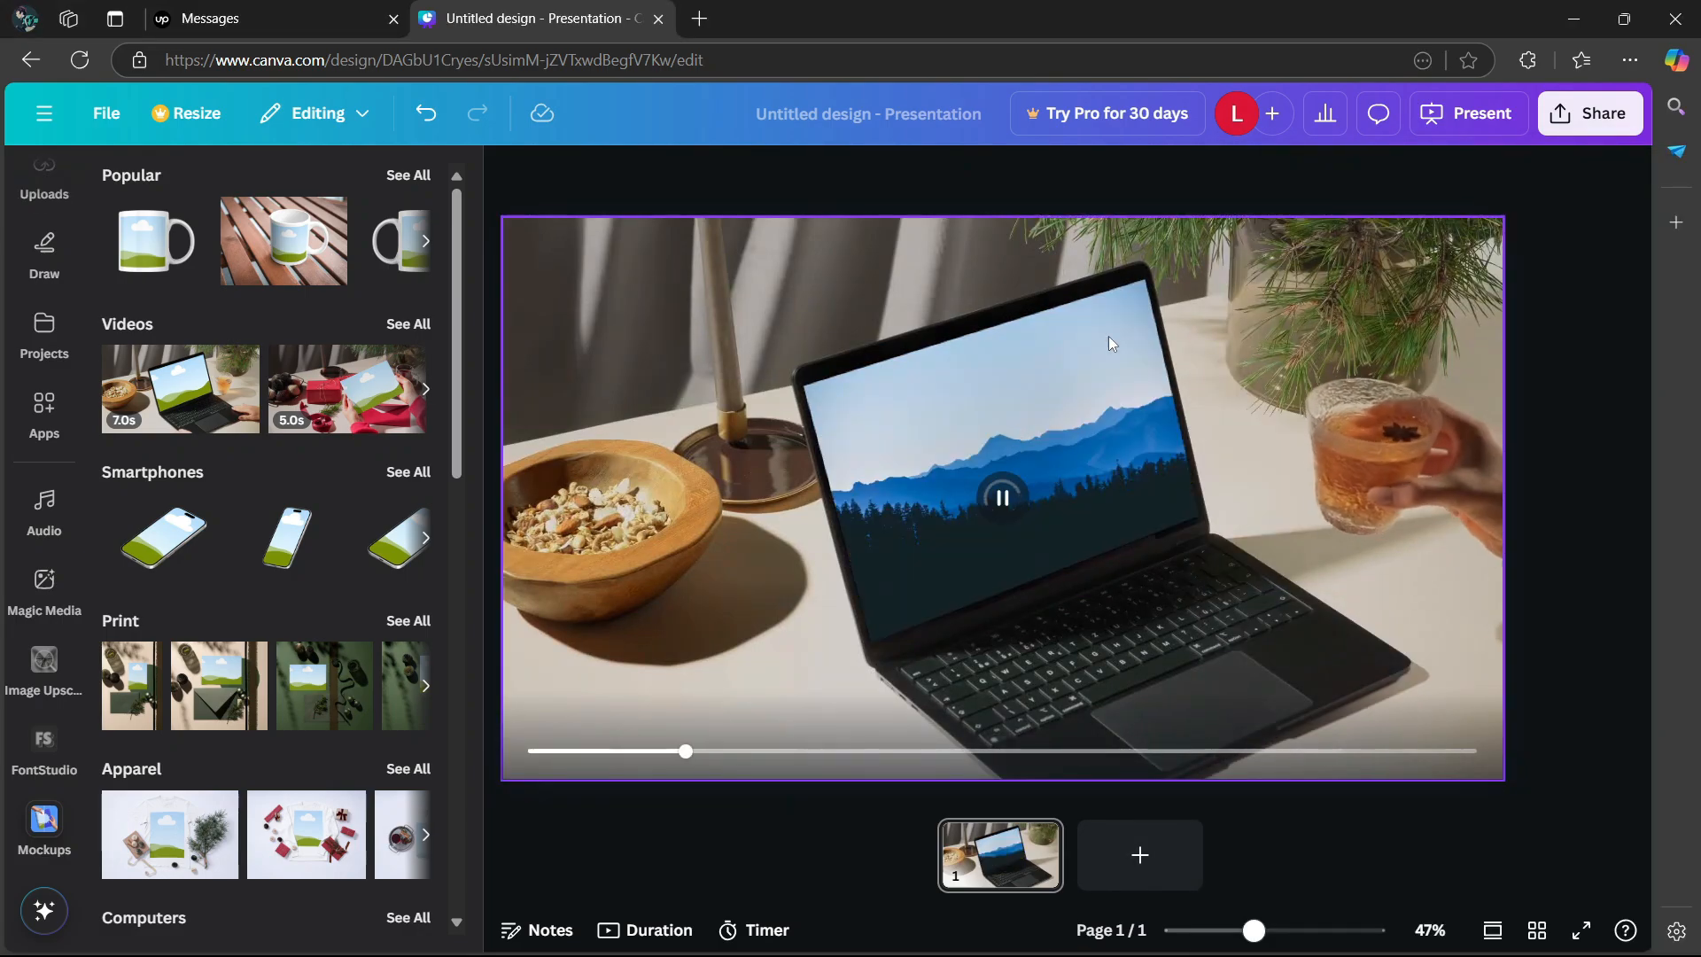
{"action": "left_click", "coordinate": [1001, 496]}
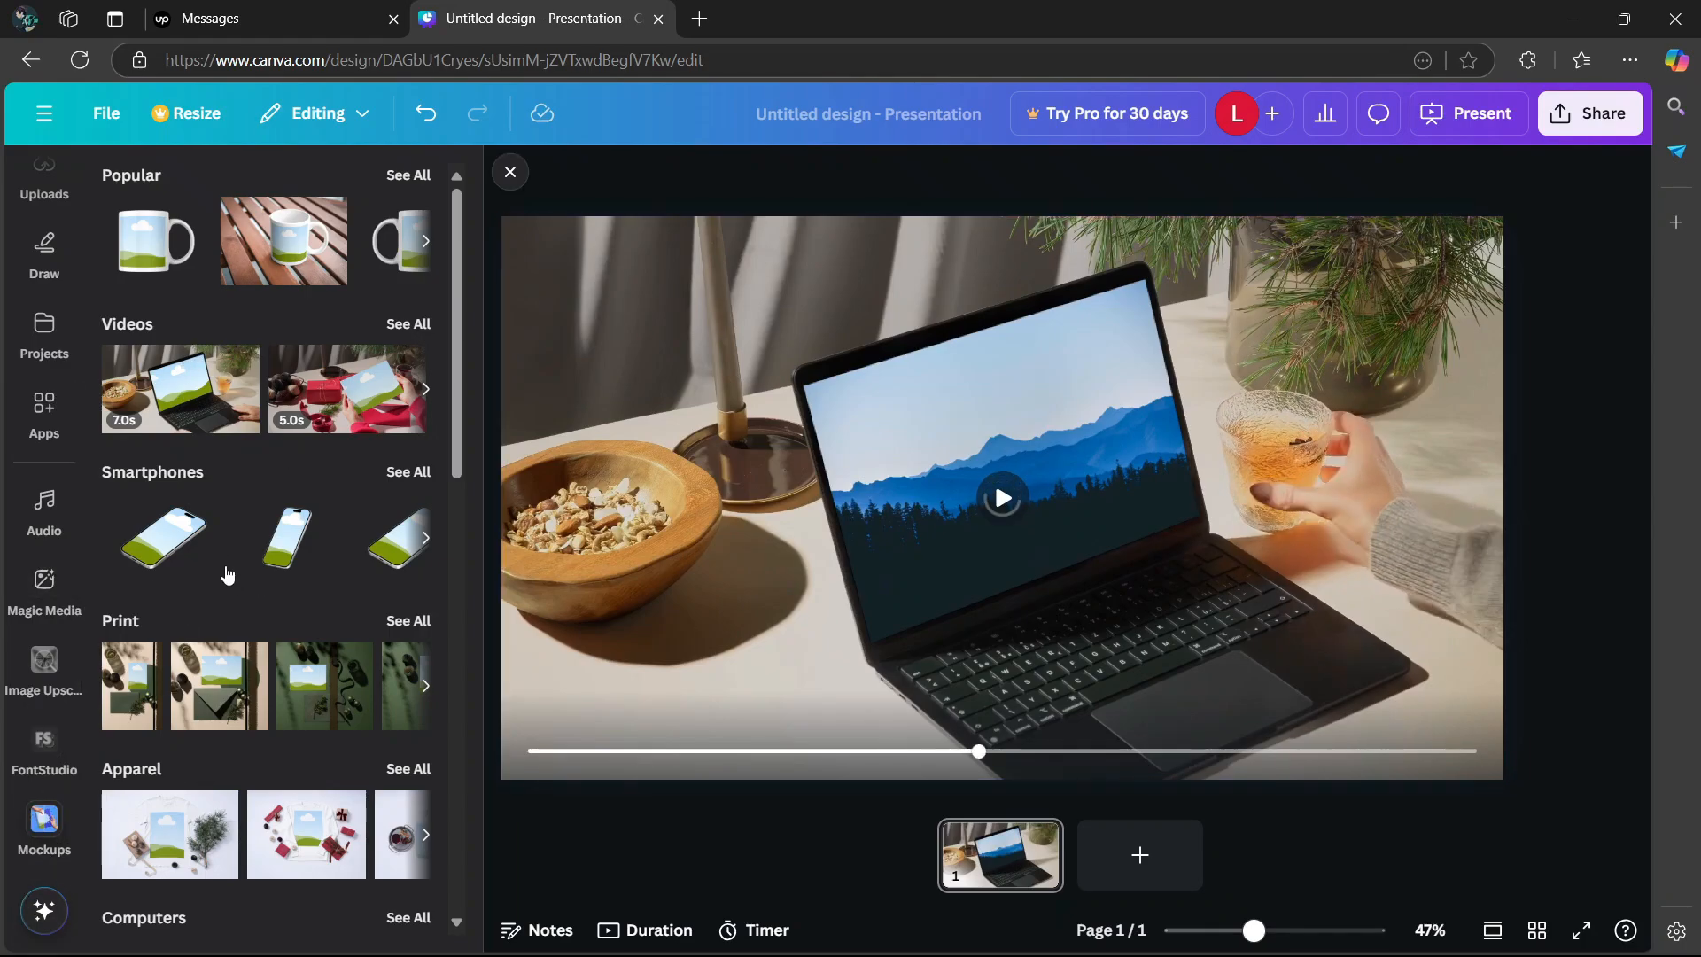
Step: Look through the mockup categories, from Popular and Videos down to Home & living and Packaging
{"action": "scroll", "coordinate": [224, 570], "scroll_direction": "down", "scroll_amount": 6}
{"action": "scroll", "coordinate": [239, 519], "scroll_direction": "up", "scroll_amount": 6}
{"action": "left_click", "coordinate": [133, 387]}
{"action": "scroll", "coordinate": [216, 454], "scroll_direction": "down", "scroll_amount": 5}
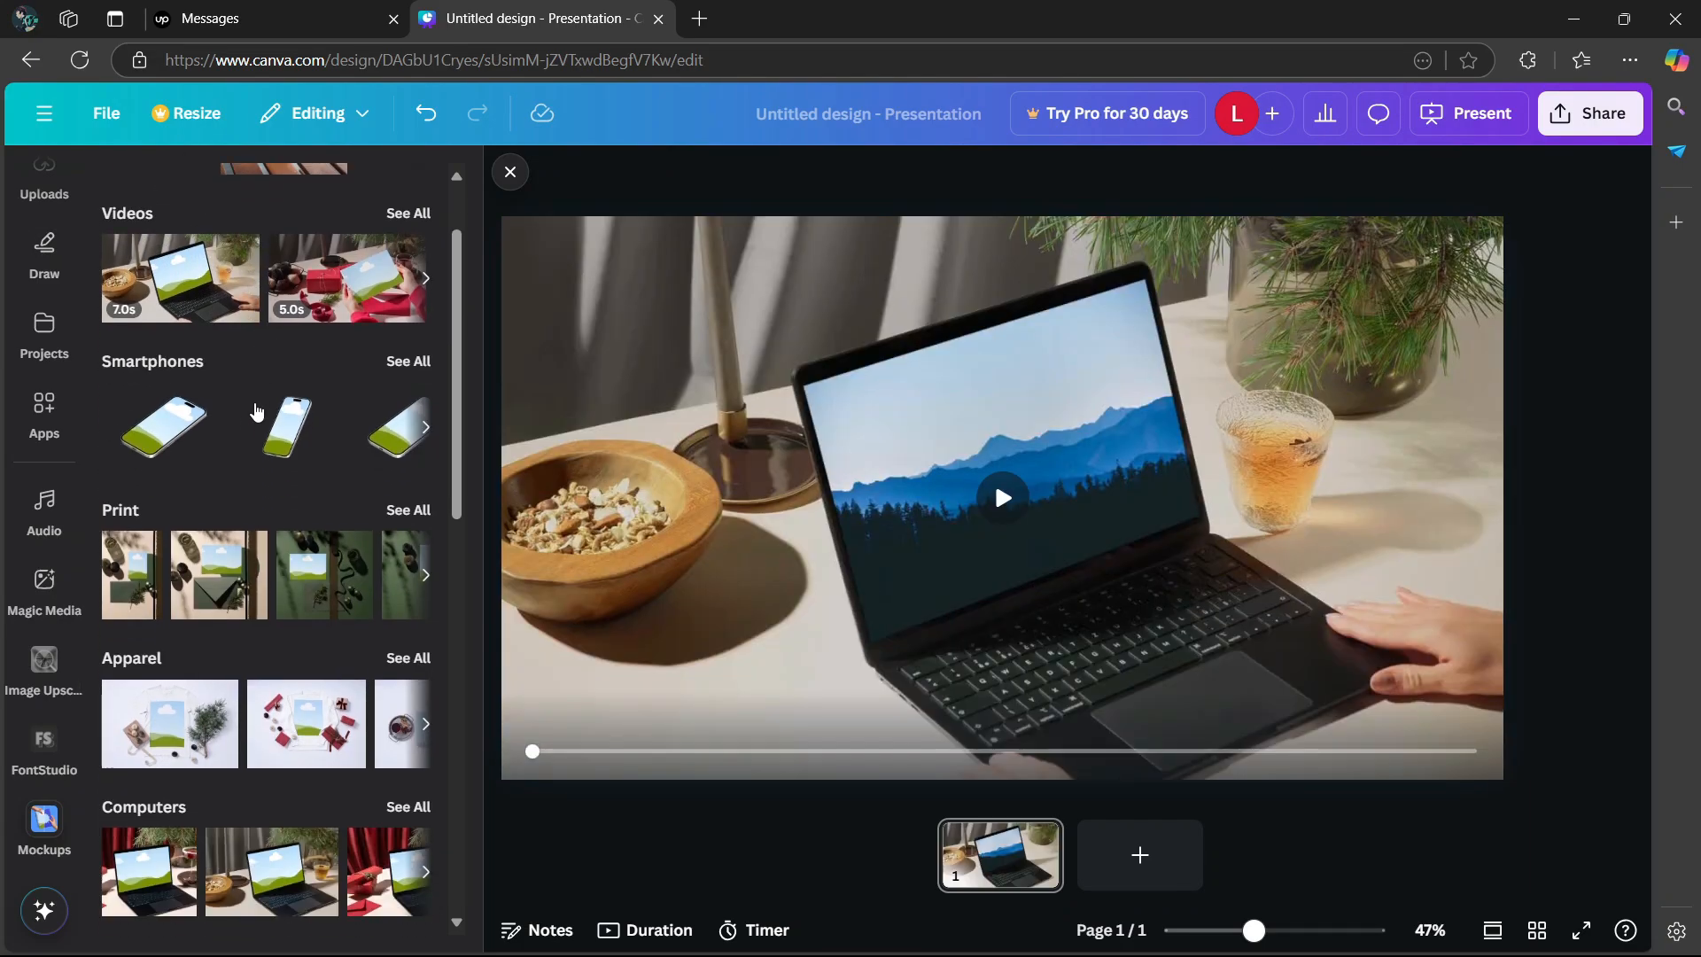
{"action": "scroll", "coordinate": [216, 454], "scroll_direction": "up", "scroll_amount": 5}
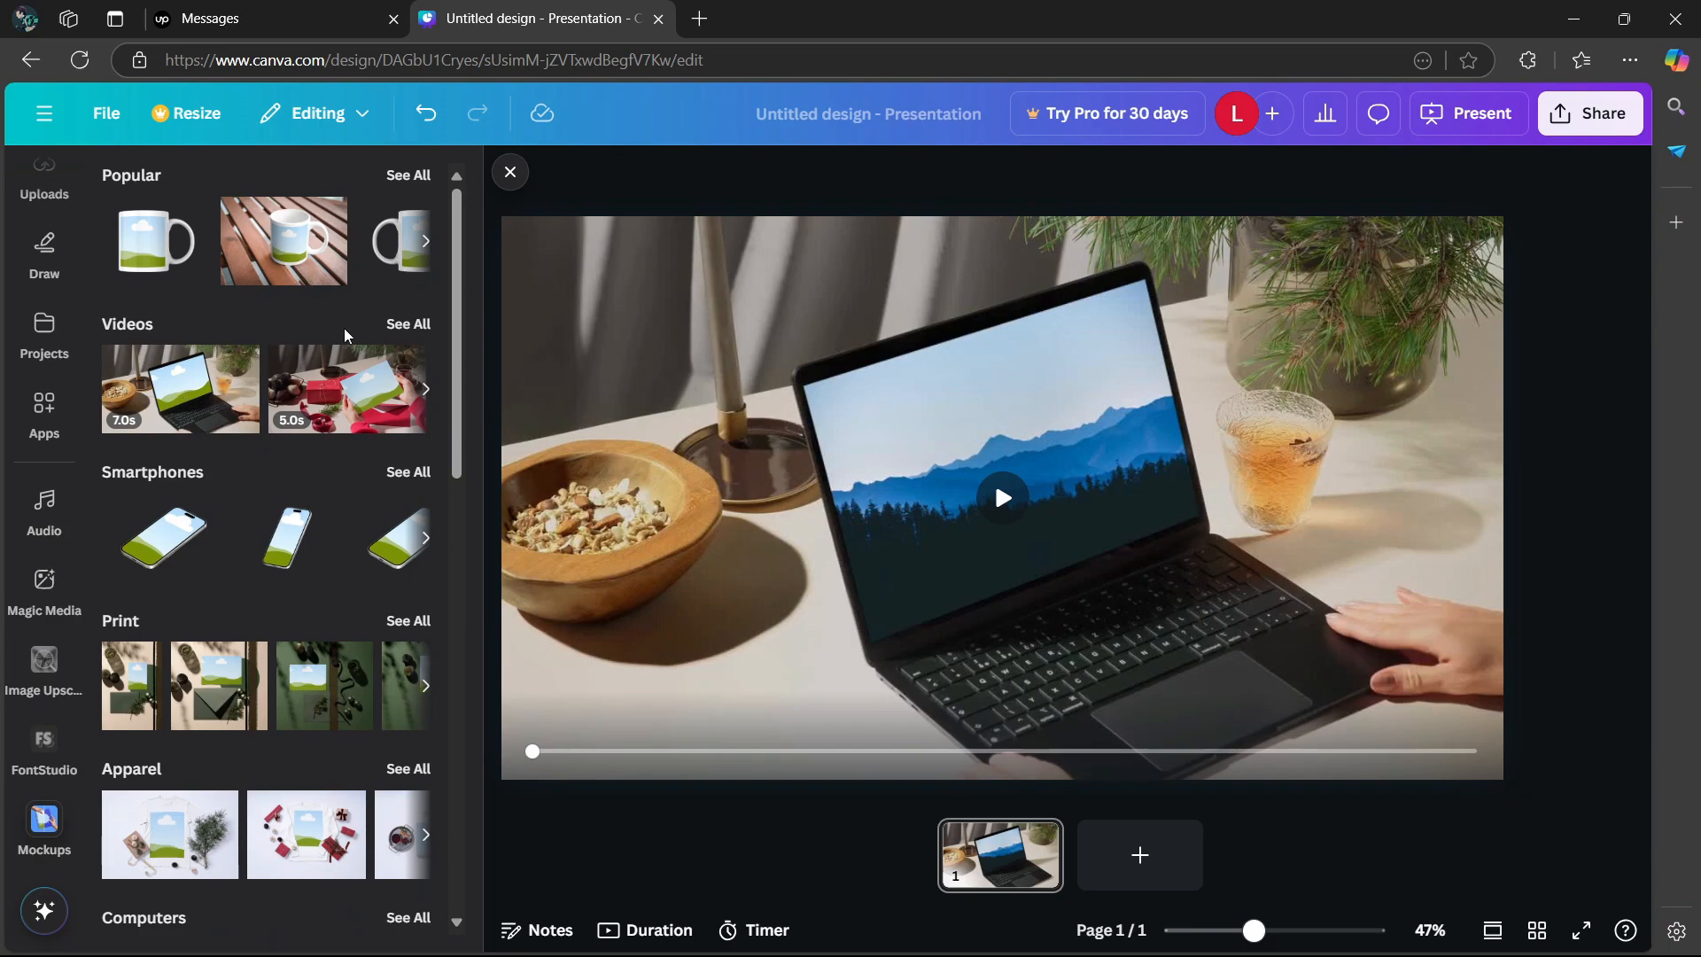
{"action": "scroll", "coordinate": [352, 212], "scroll_direction": "down", "scroll_amount": 5}
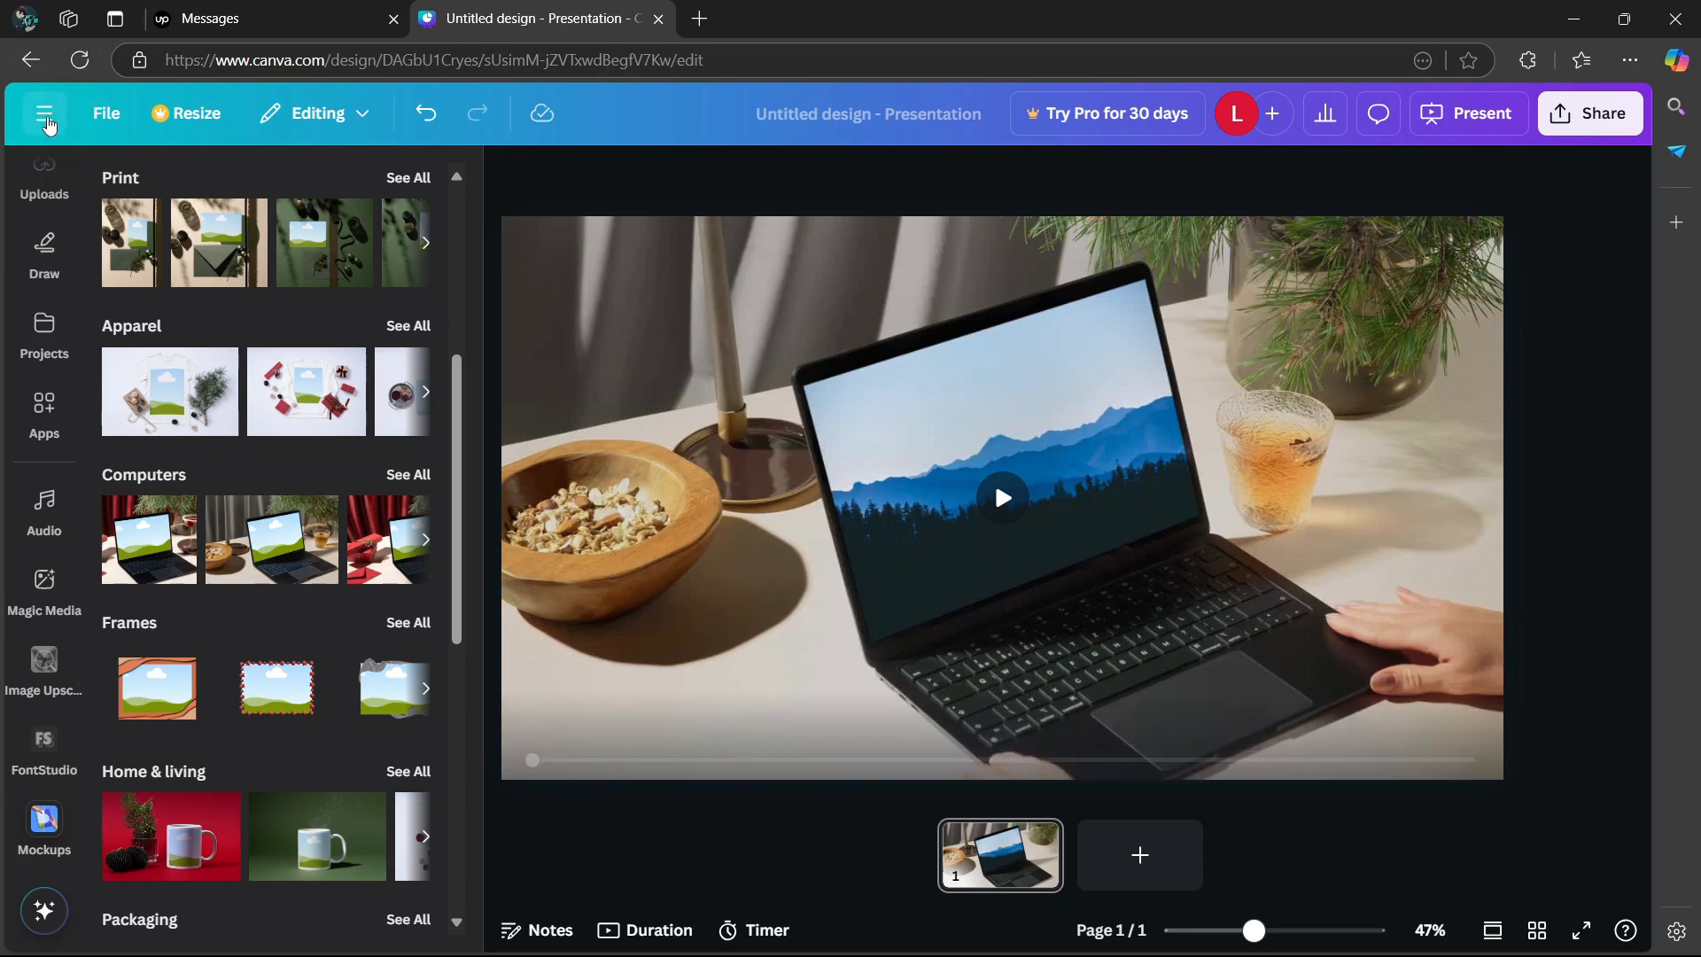
Step: Leave the design for the home page and open the recommended Mockups page among the apps
{"action": "left_click", "coordinate": [44, 114]}
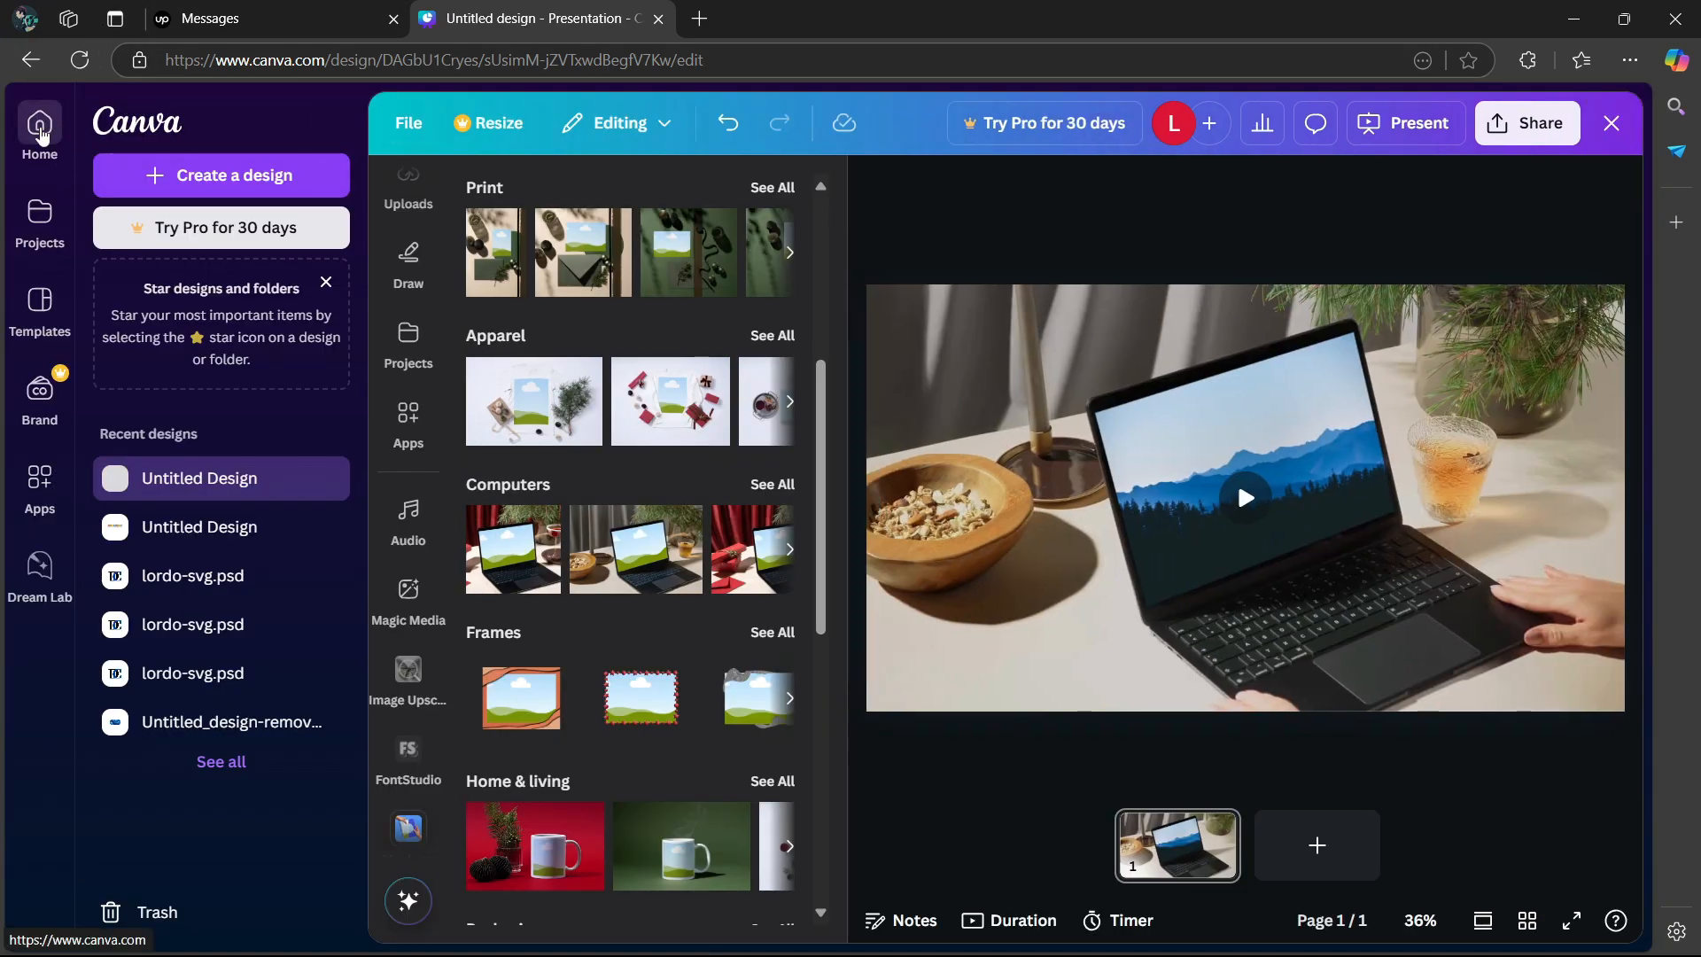
{"action": "left_click", "coordinate": [40, 131]}
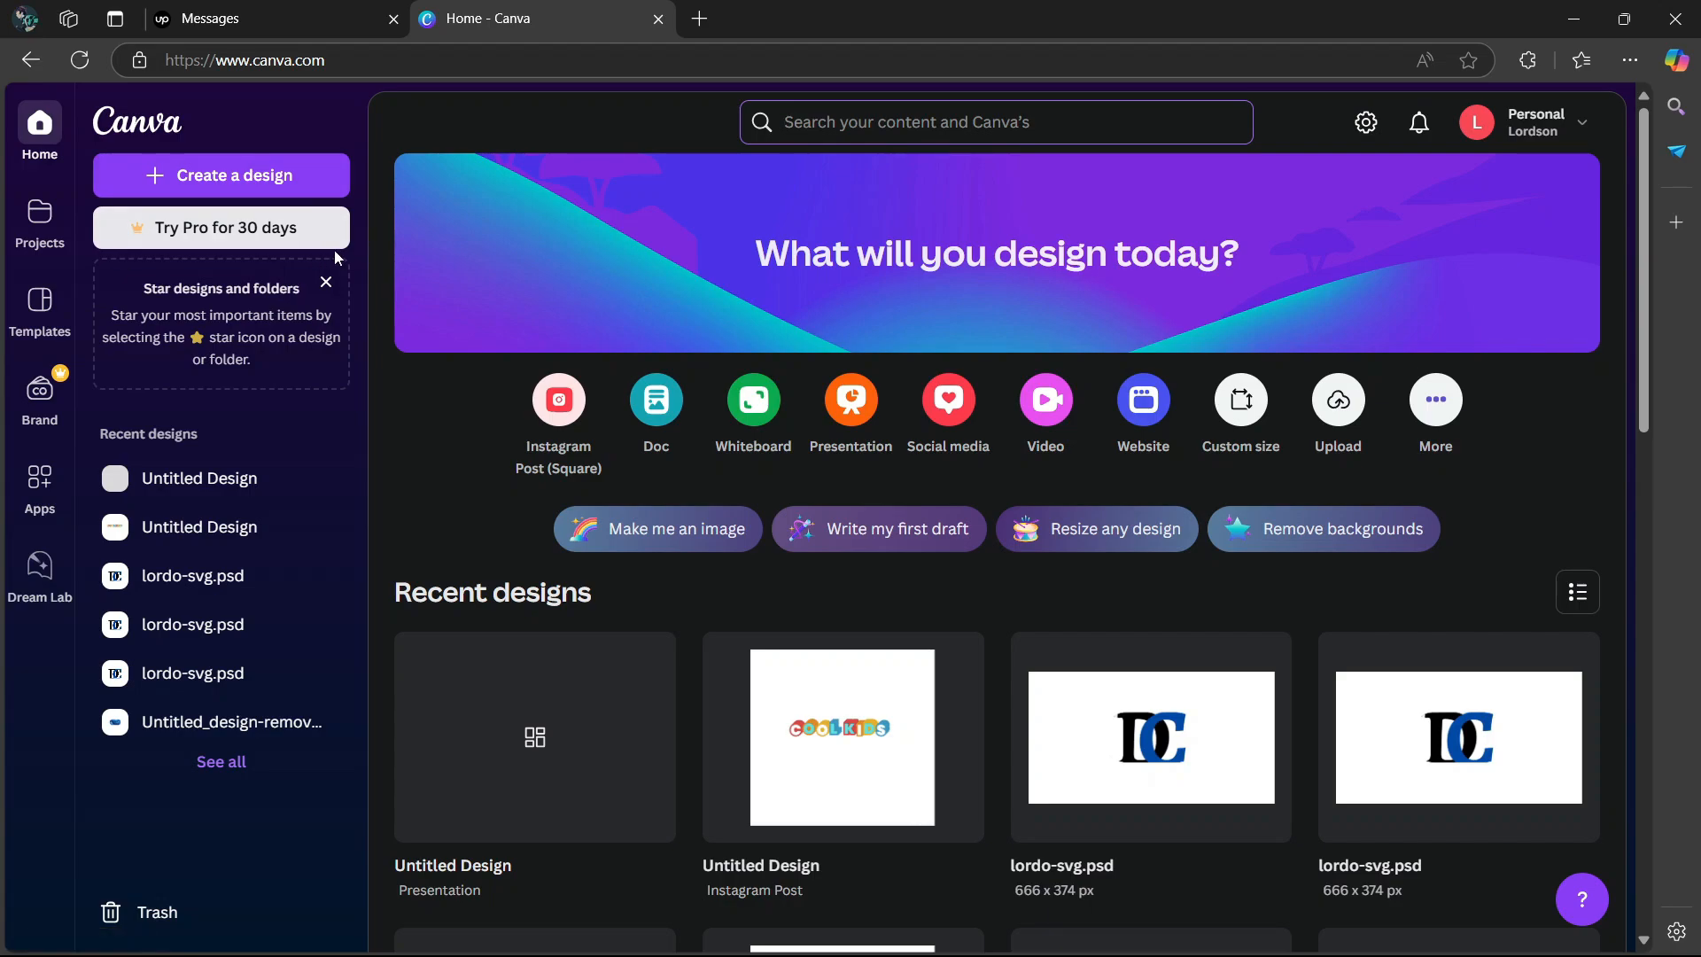
{"action": "left_click", "coordinate": [39, 497]}
{"action": "scroll", "coordinate": [276, 558], "scroll_direction": "down", "scroll_amount": 2}
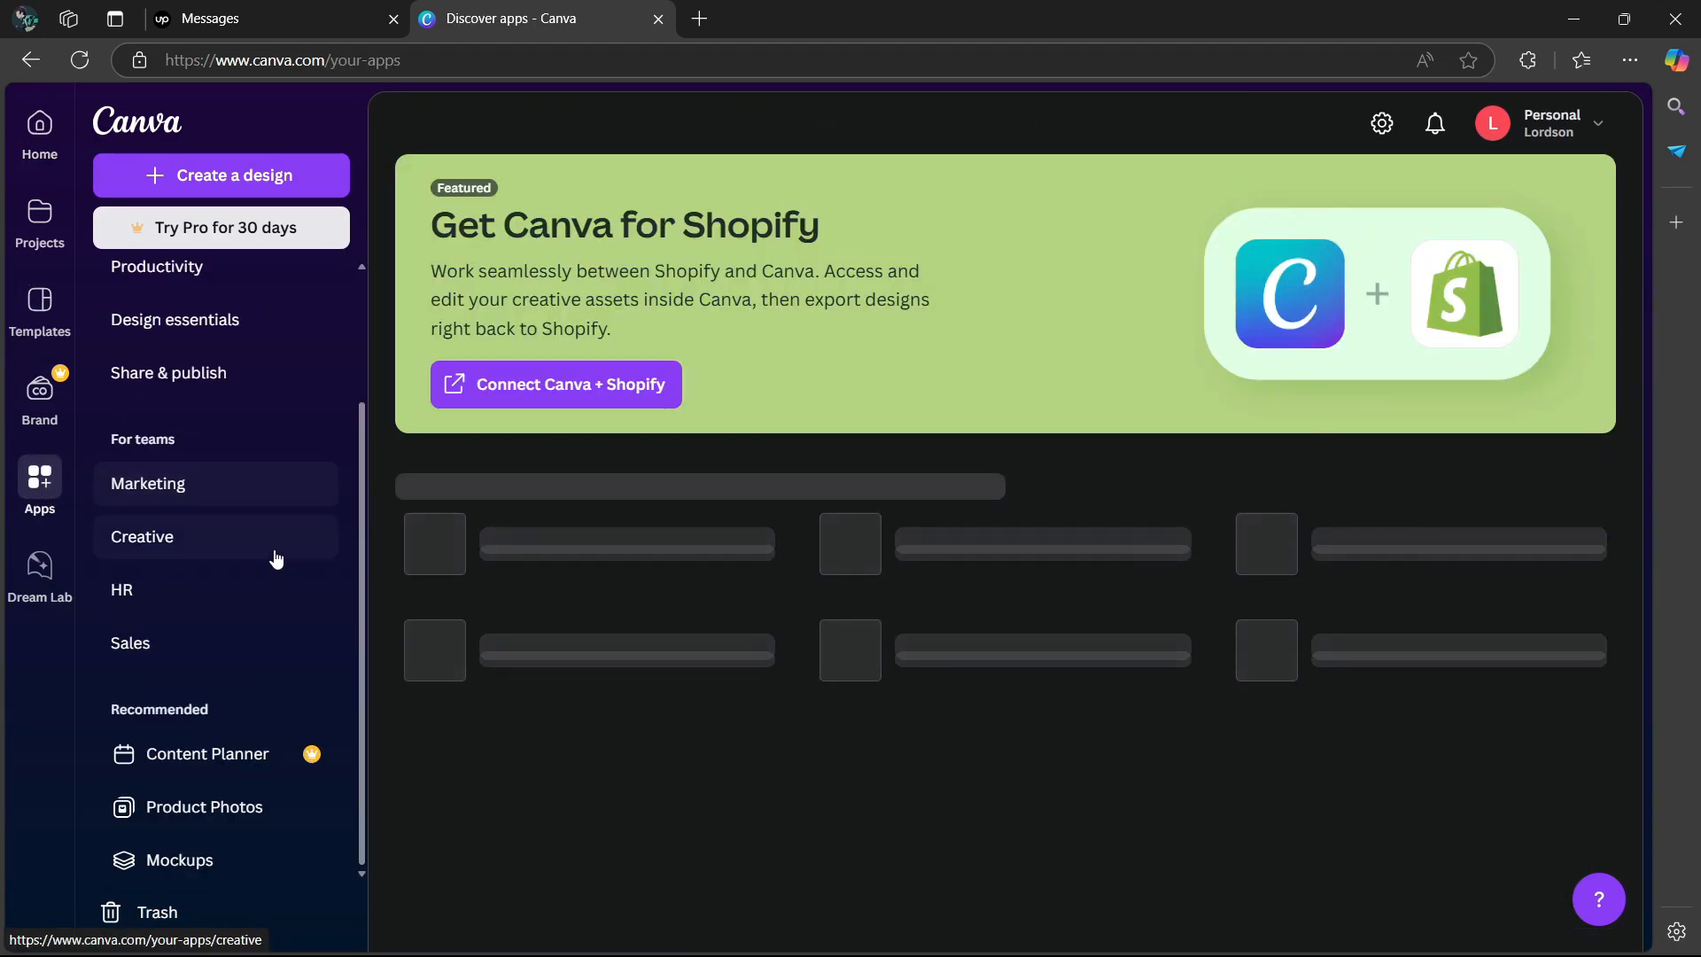
{"action": "left_click", "coordinate": [188, 858]}
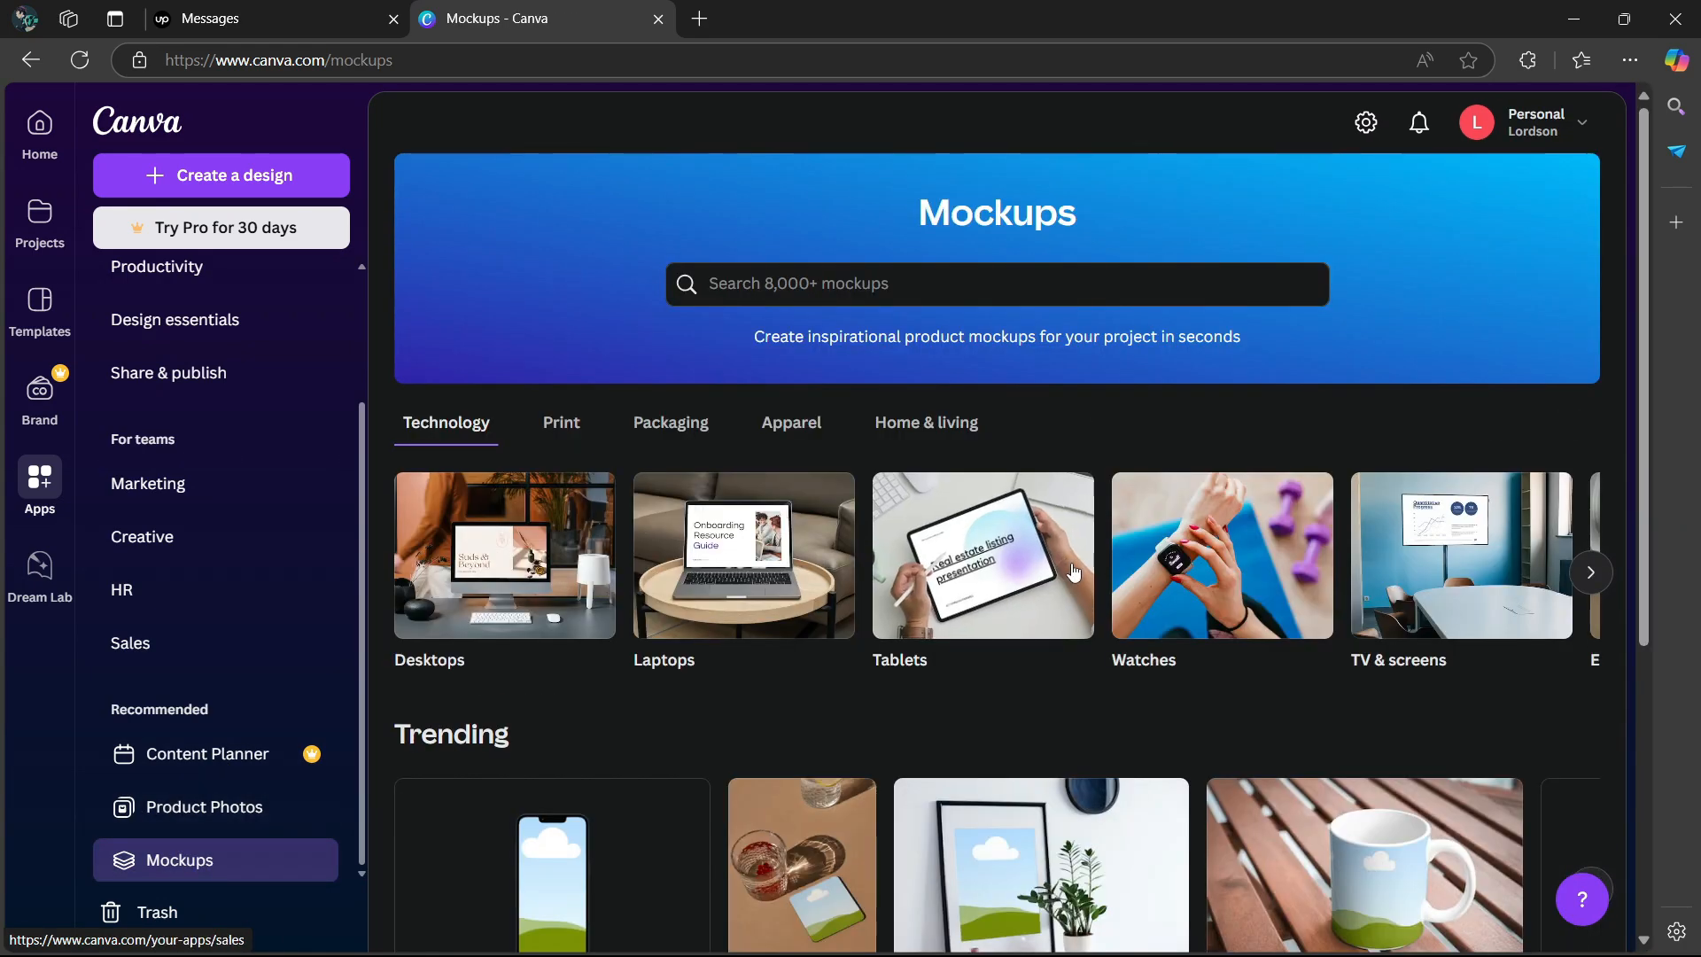
Step: Look over the Mockups page, search for the suggested Smartphone mockups, and browse through them
{"action": "scroll", "coordinate": [1073, 573], "scroll_direction": "down", "scroll_amount": 5}
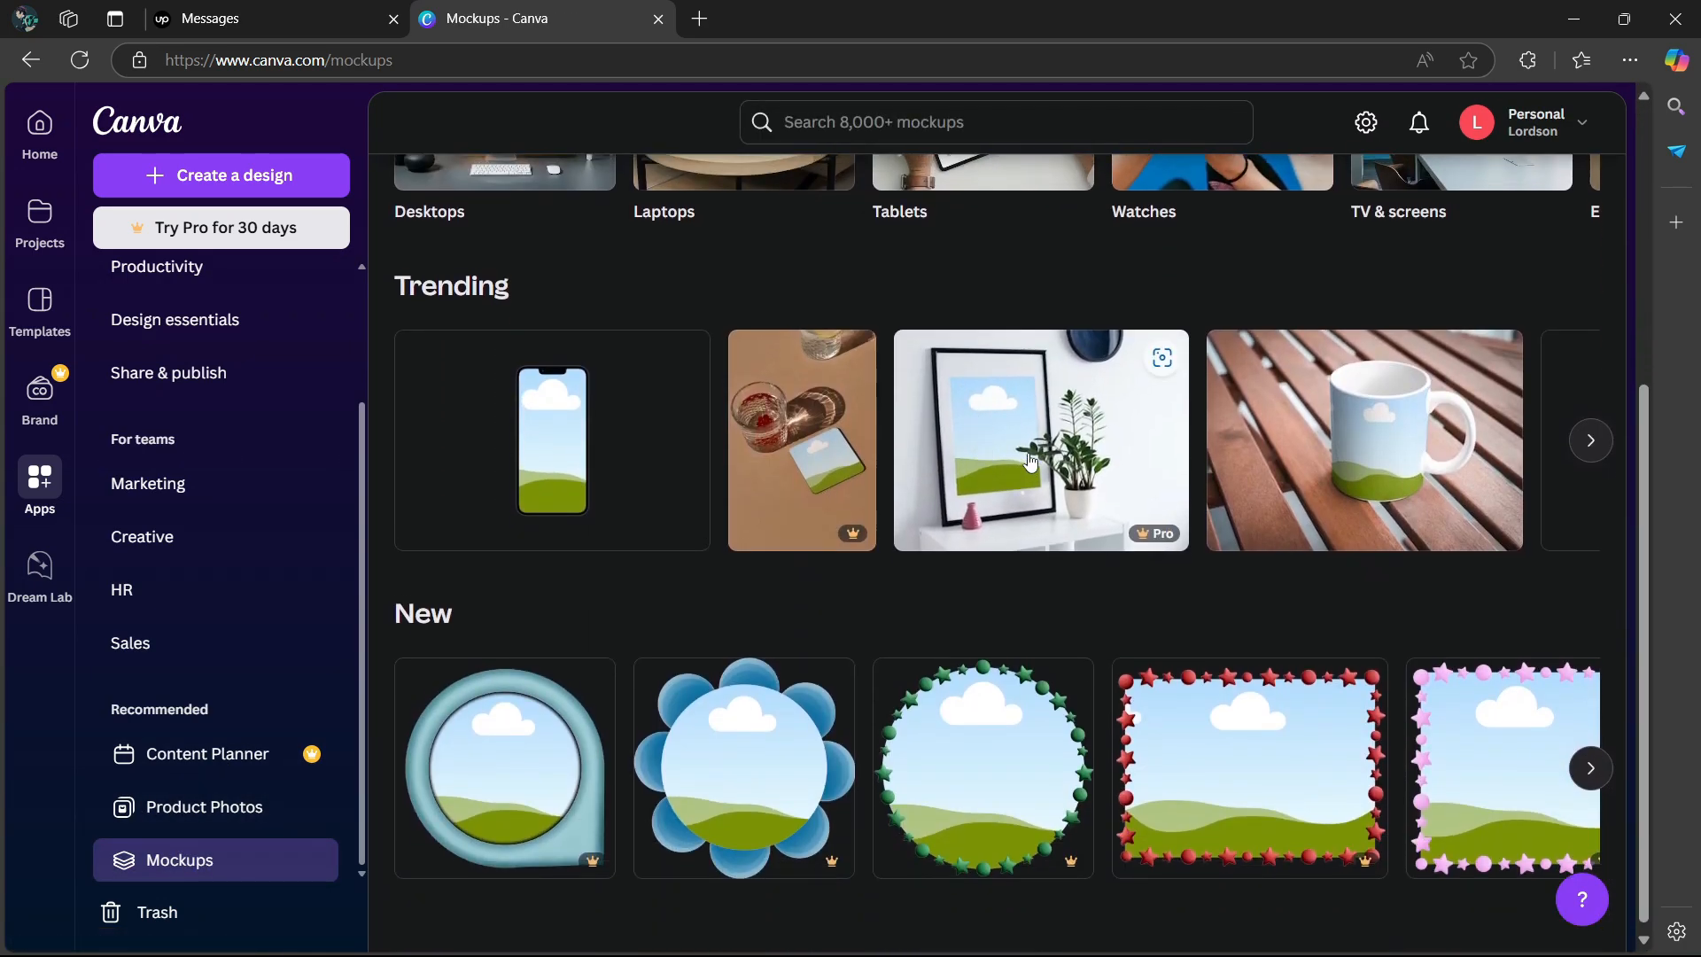
{"action": "scroll", "coordinate": [1032, 460], "scroll_direction": "up", "scroll_amount": 5}
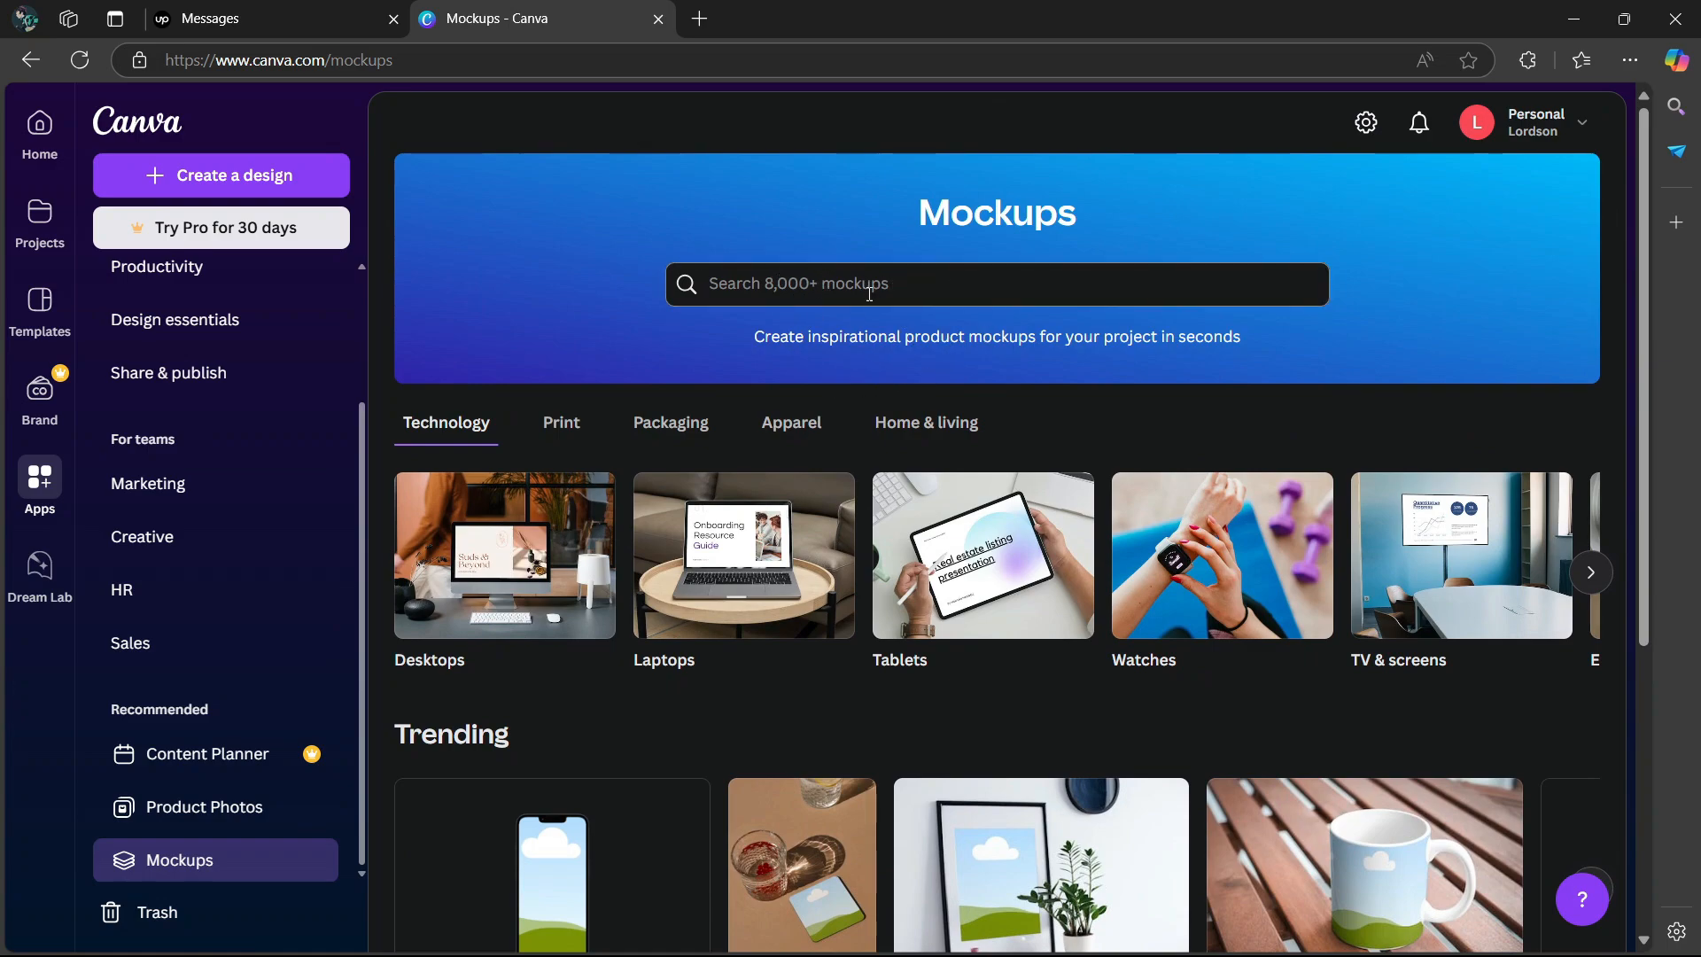
{"action": "left_click", "coordinate": [869, 294]}
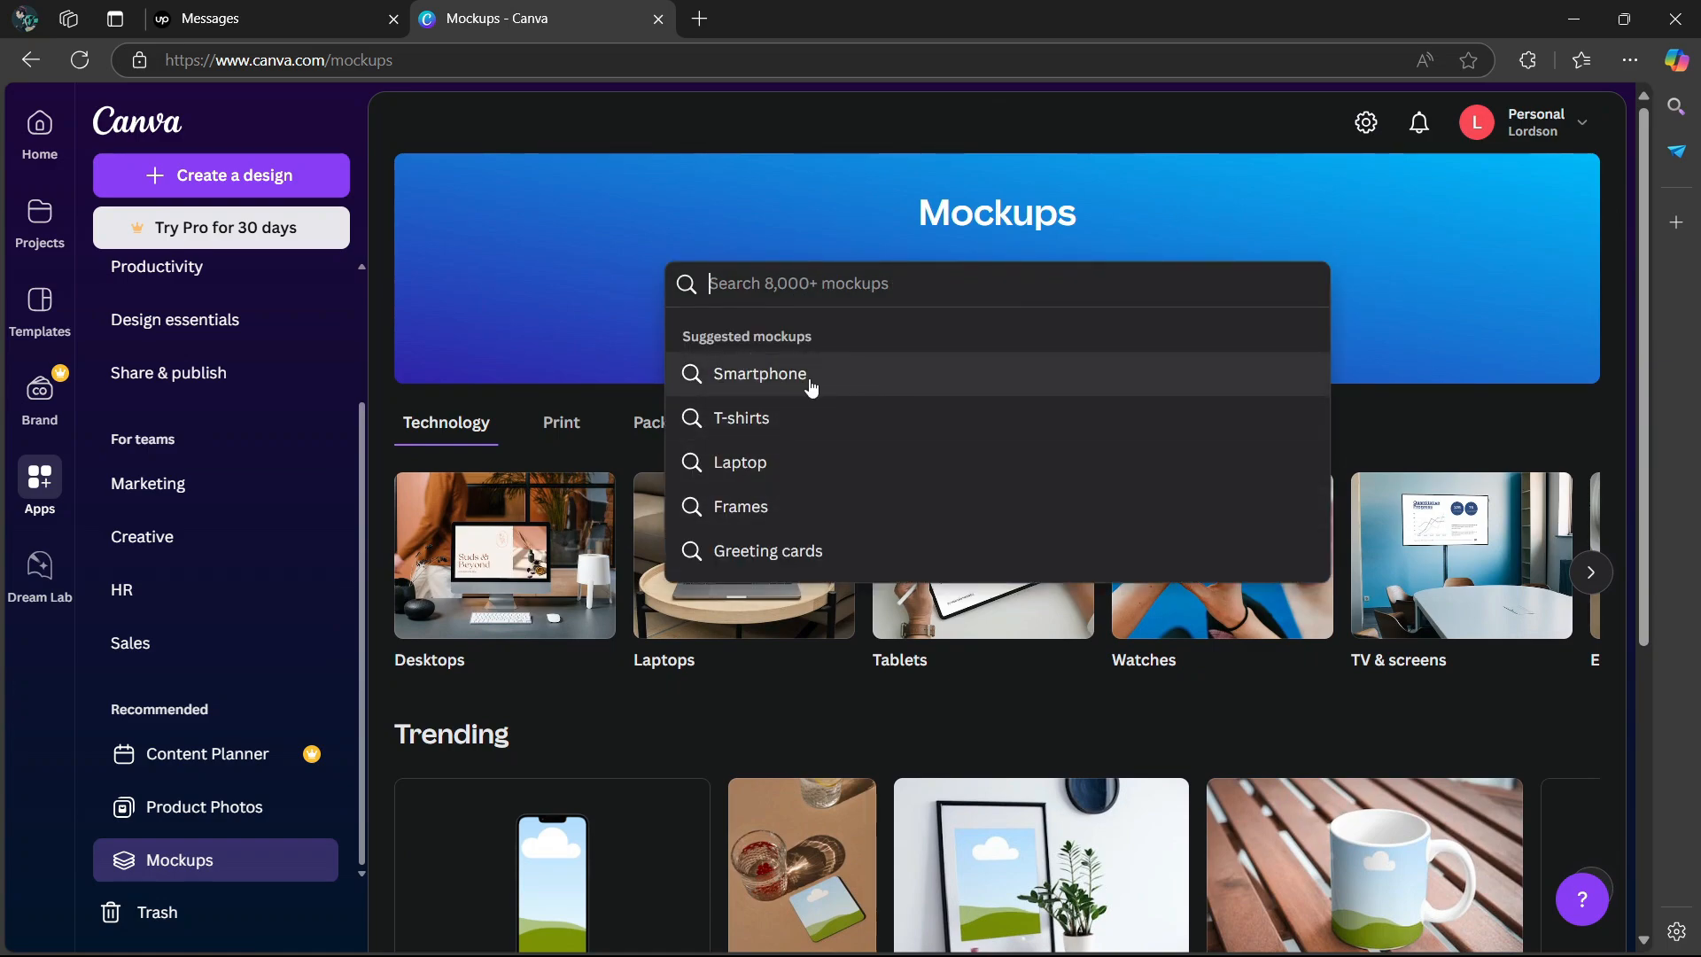
{"action": "left_click", "coordinate": [810, 386]}
{"action": "scroll", "coordinate": [1090, 529], "scroll_direction": "down", "scroll_amount": 5}
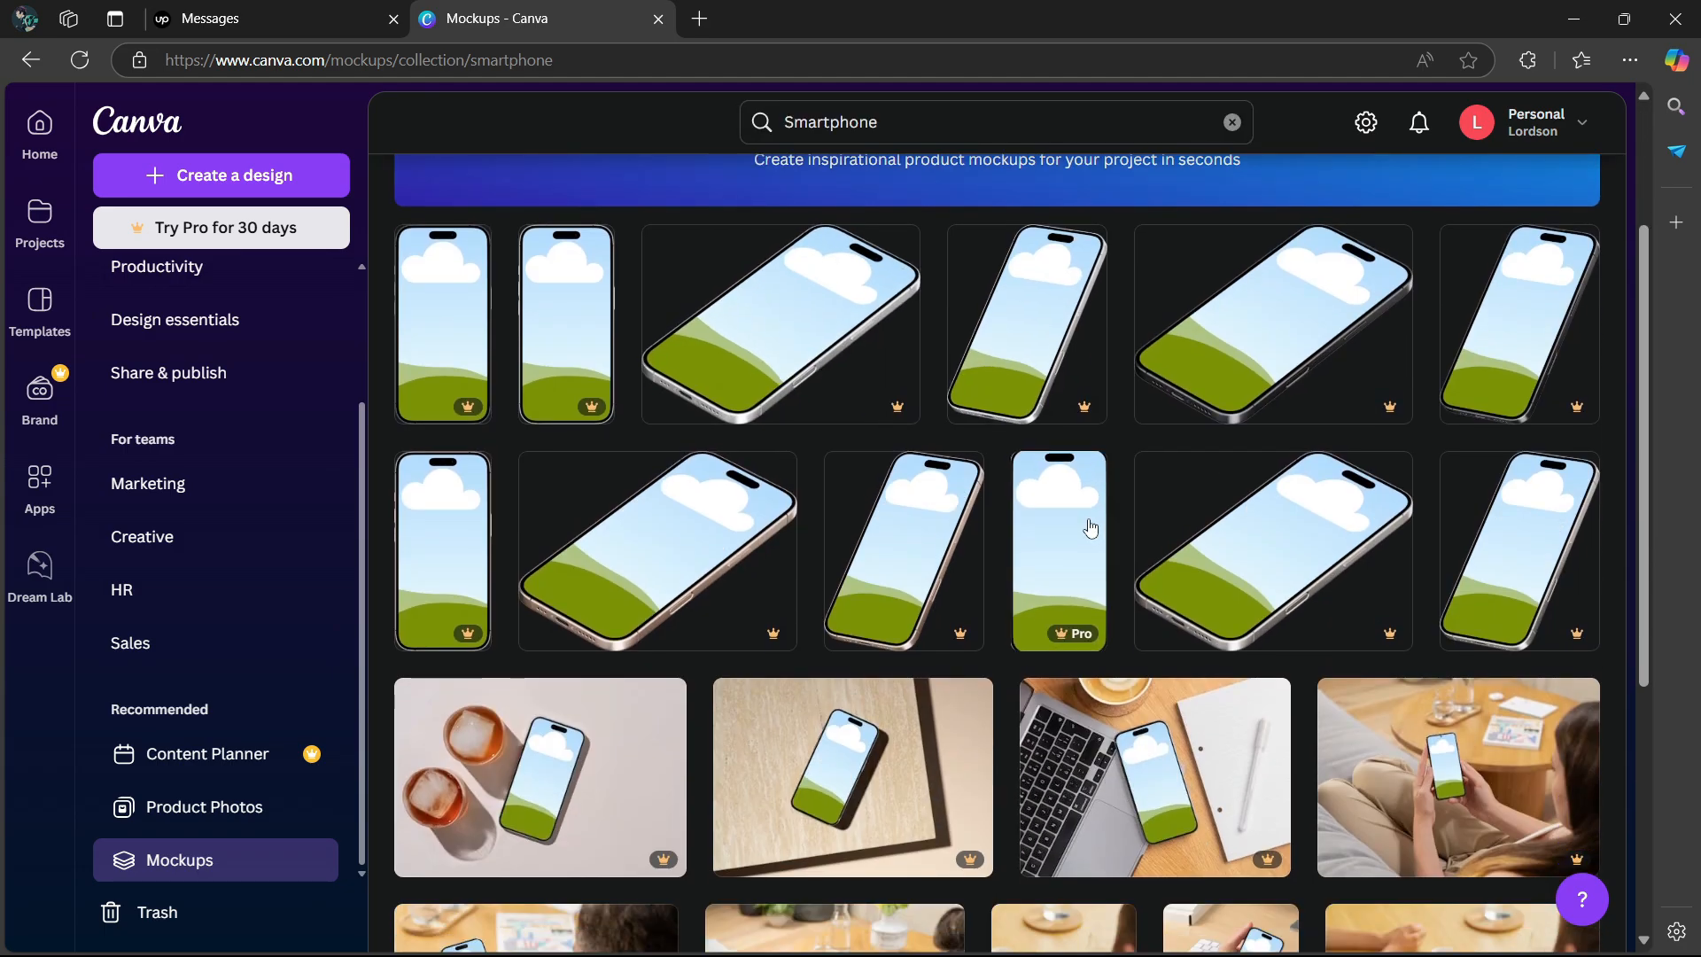
{"action": "scroll", "coordinate": [1089, 529], "scroll_direction": "down", "scroll_amount": 4}
{"action": "scroll", "coordinate": [1070, 512], "scroll_direction": "up", "scroll_amount": 10}
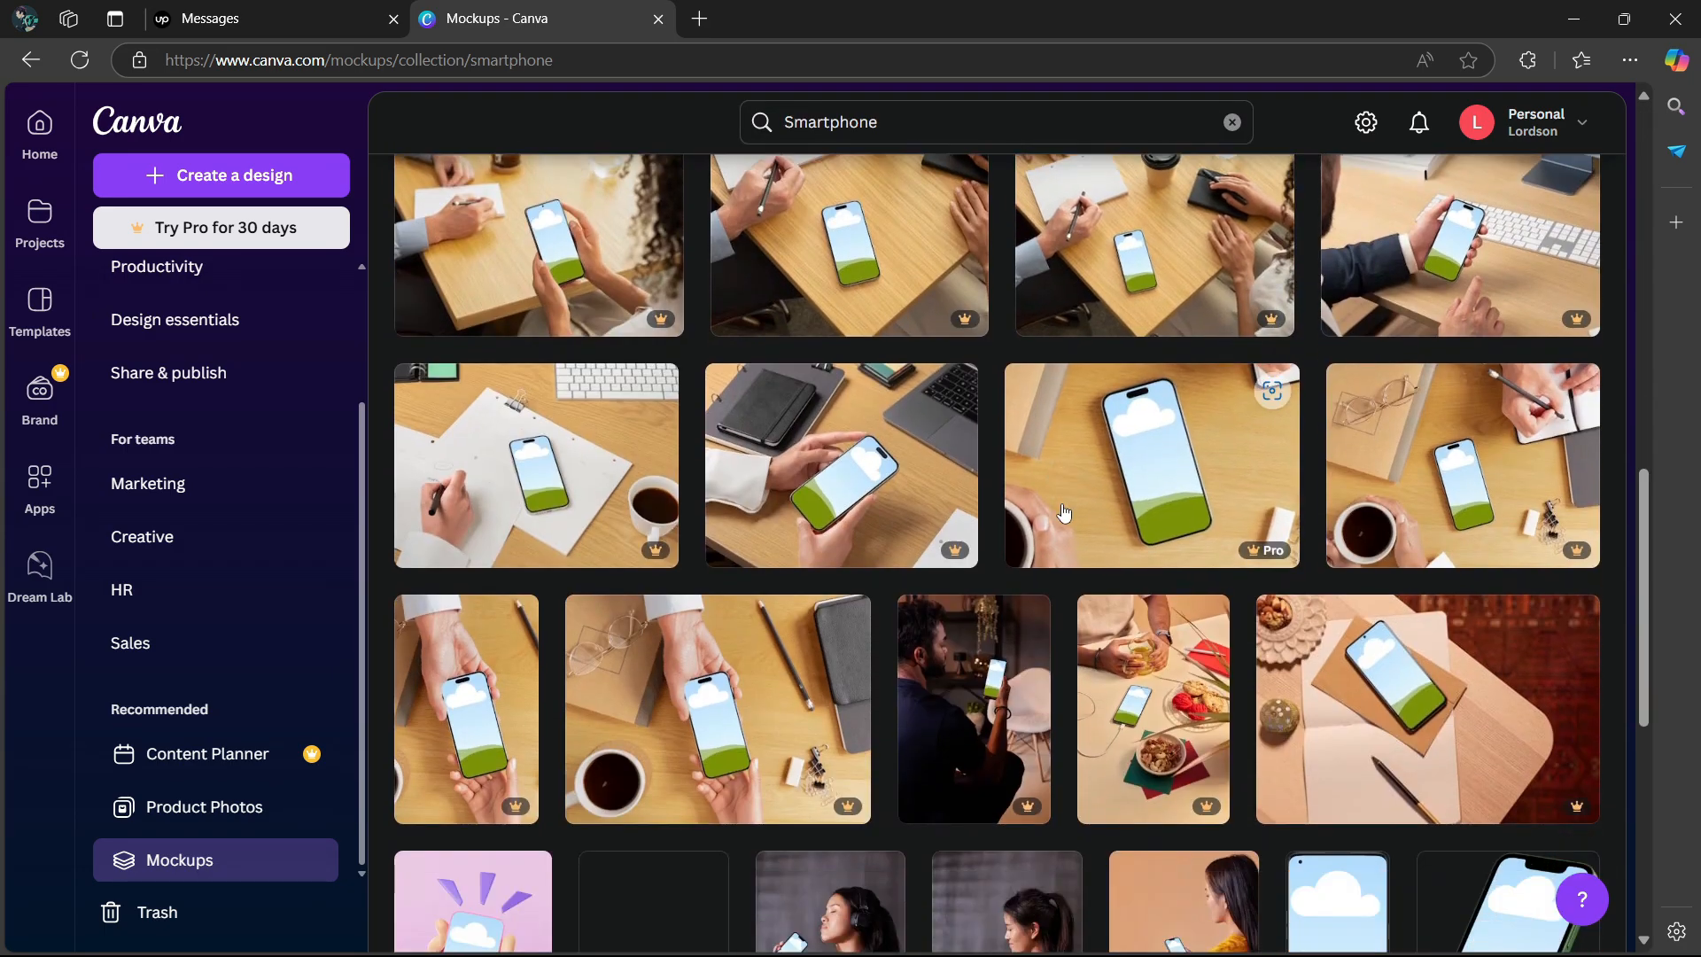
{"action": "scroll", "coordinate": [970, 493], "scroll_direction": "up", "scroll_amount": 5}
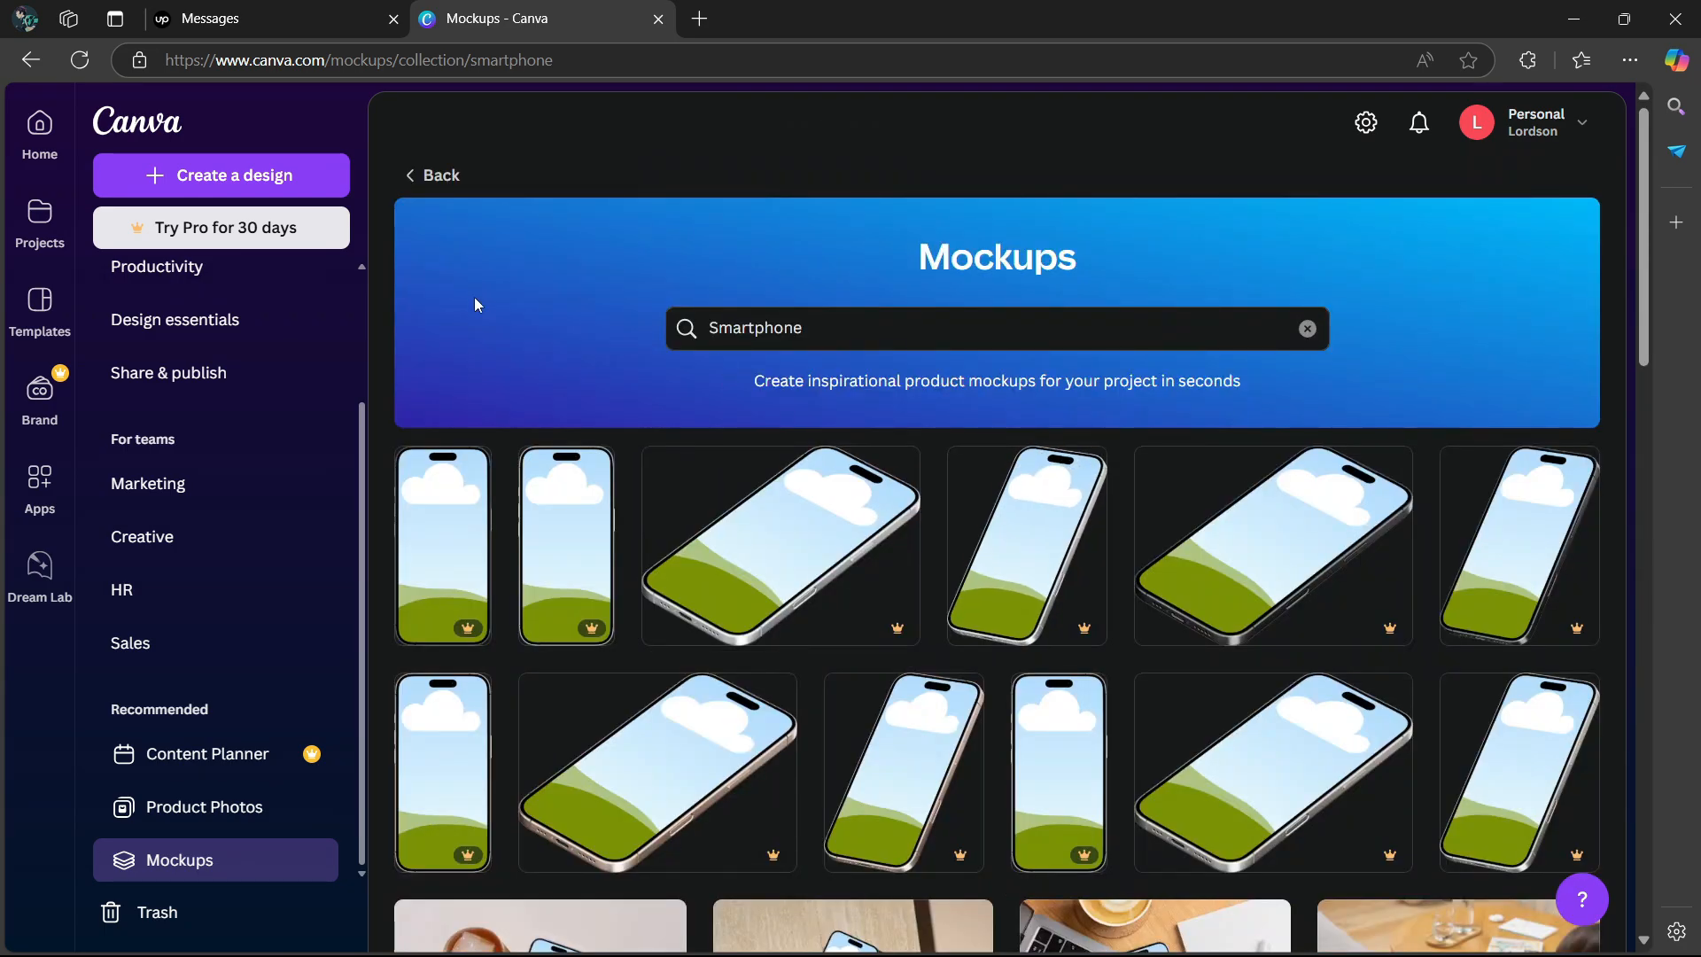